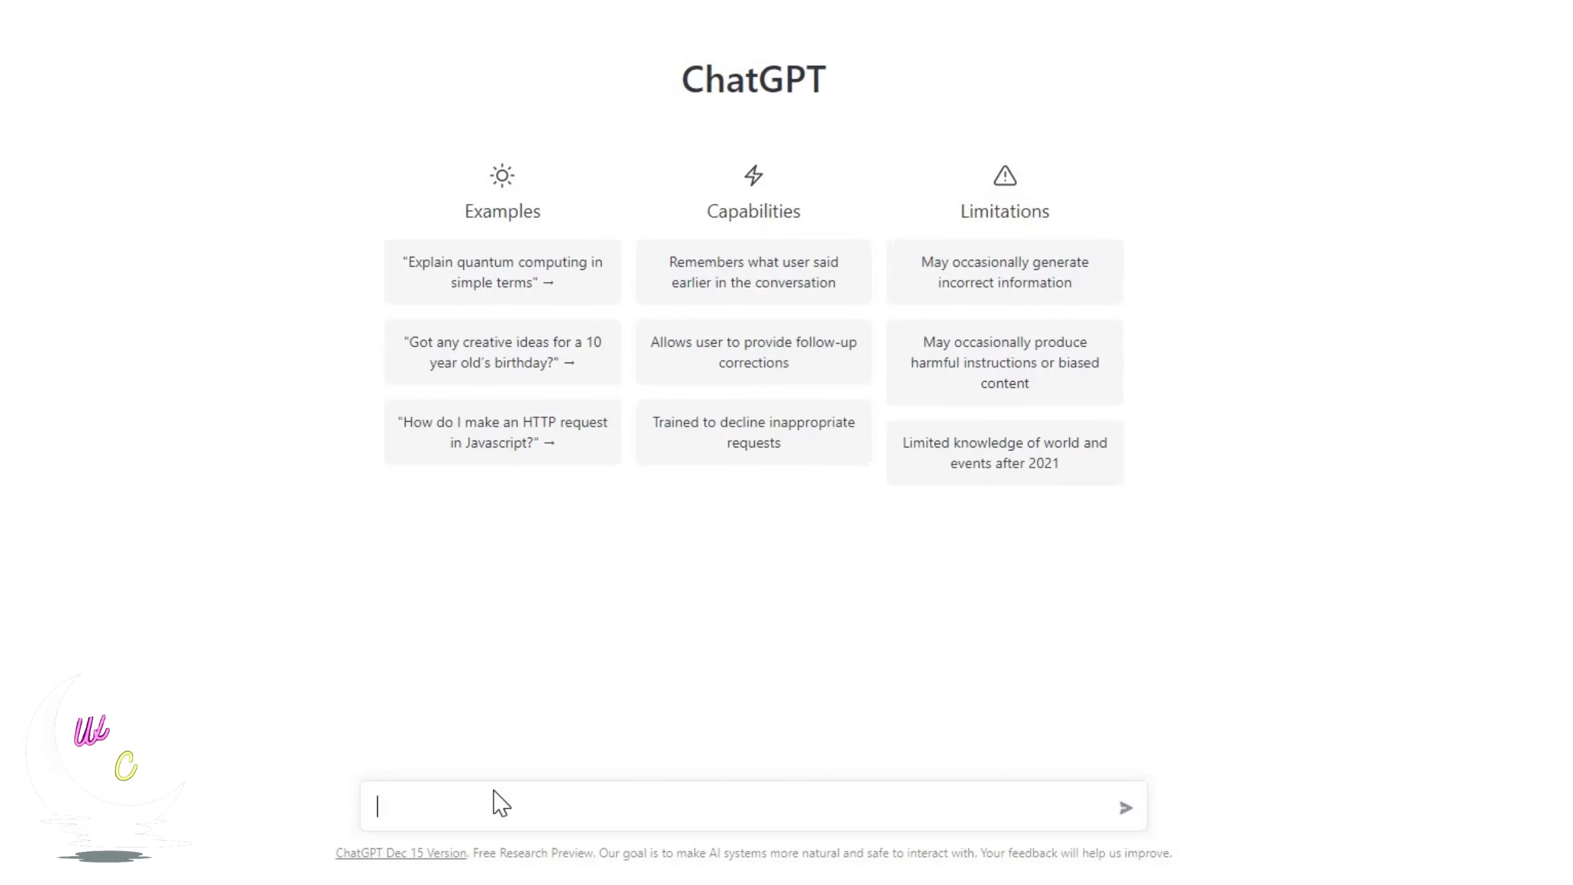
# Ask ChatGPT for a physical description of a 30-square-foot gaming room setup and select the seven-point reply
pyautogui.write('Give me a phys')
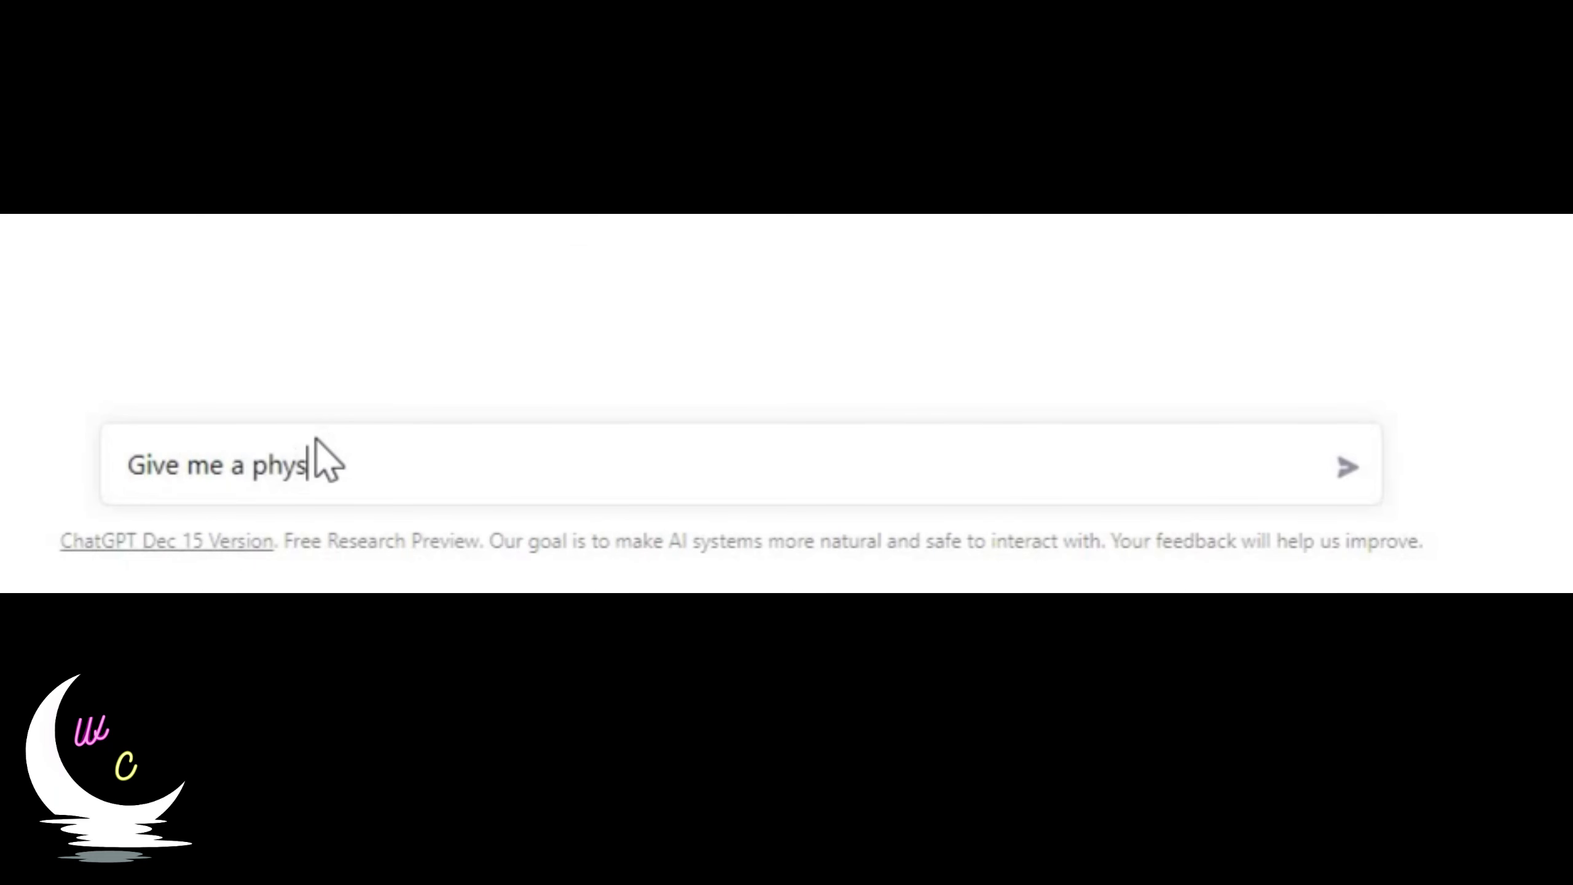
pyautogui.write('ical description of an inter')
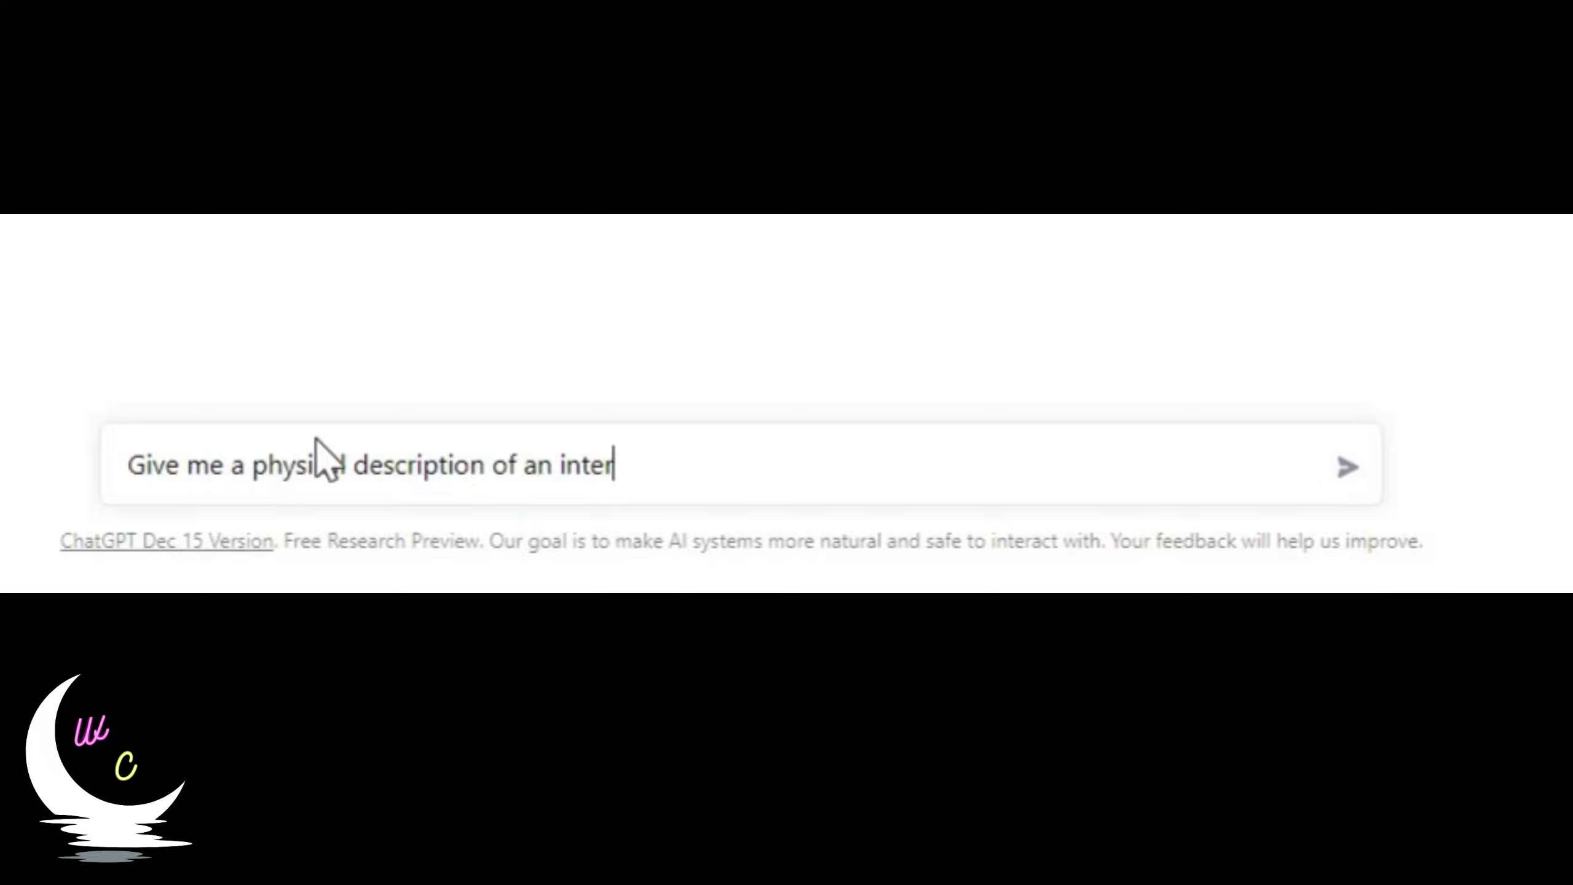
pyautogui.write('ior design')
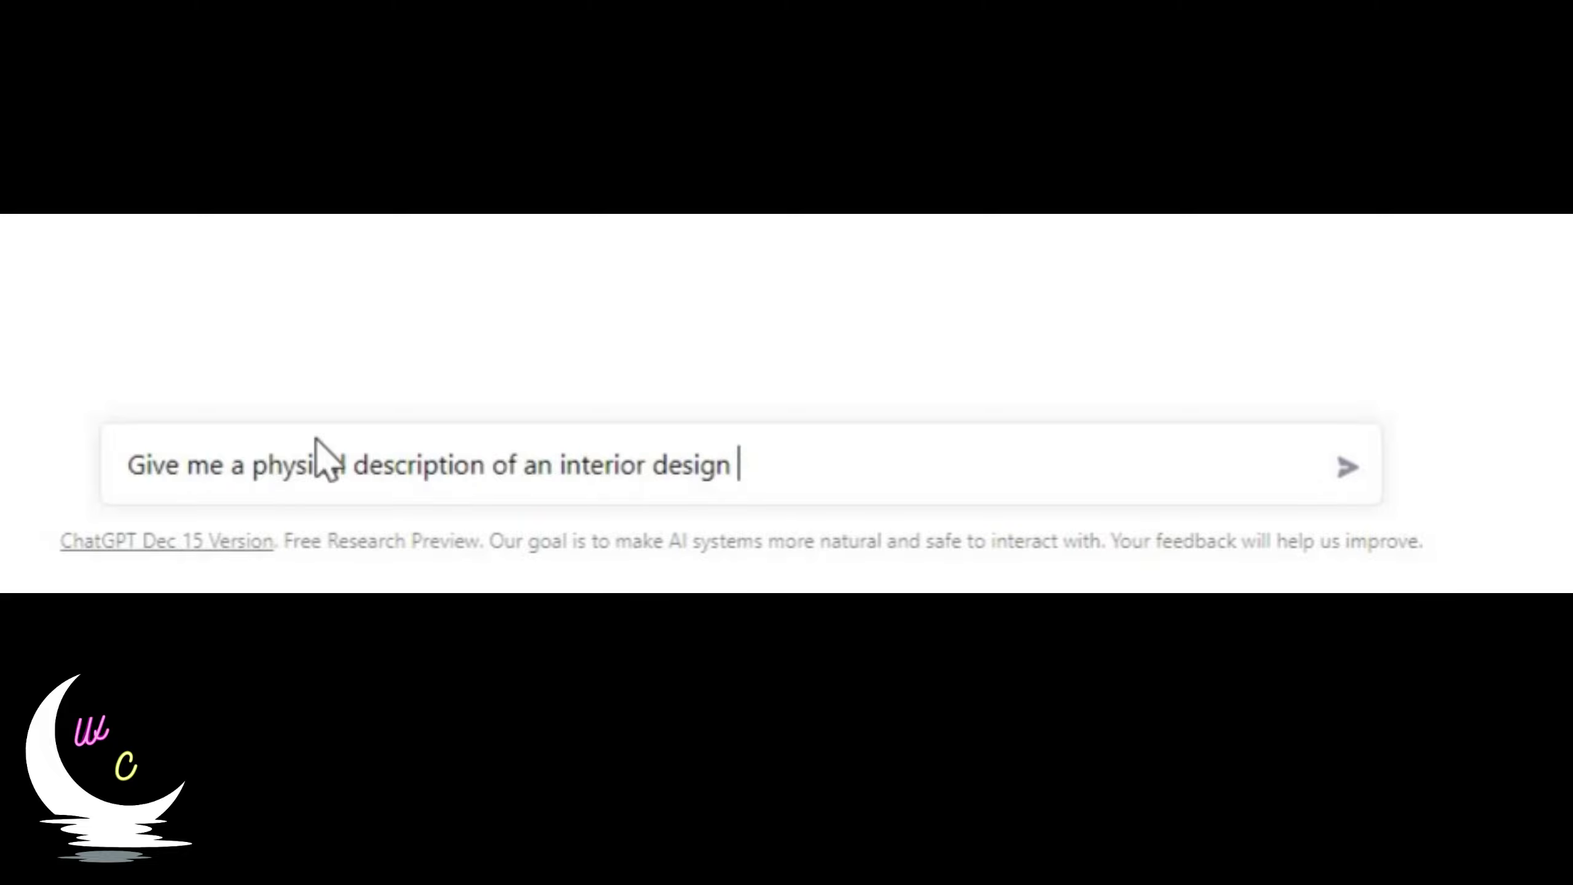
pyautogui.write(' for a gaming room setup. The room is ')
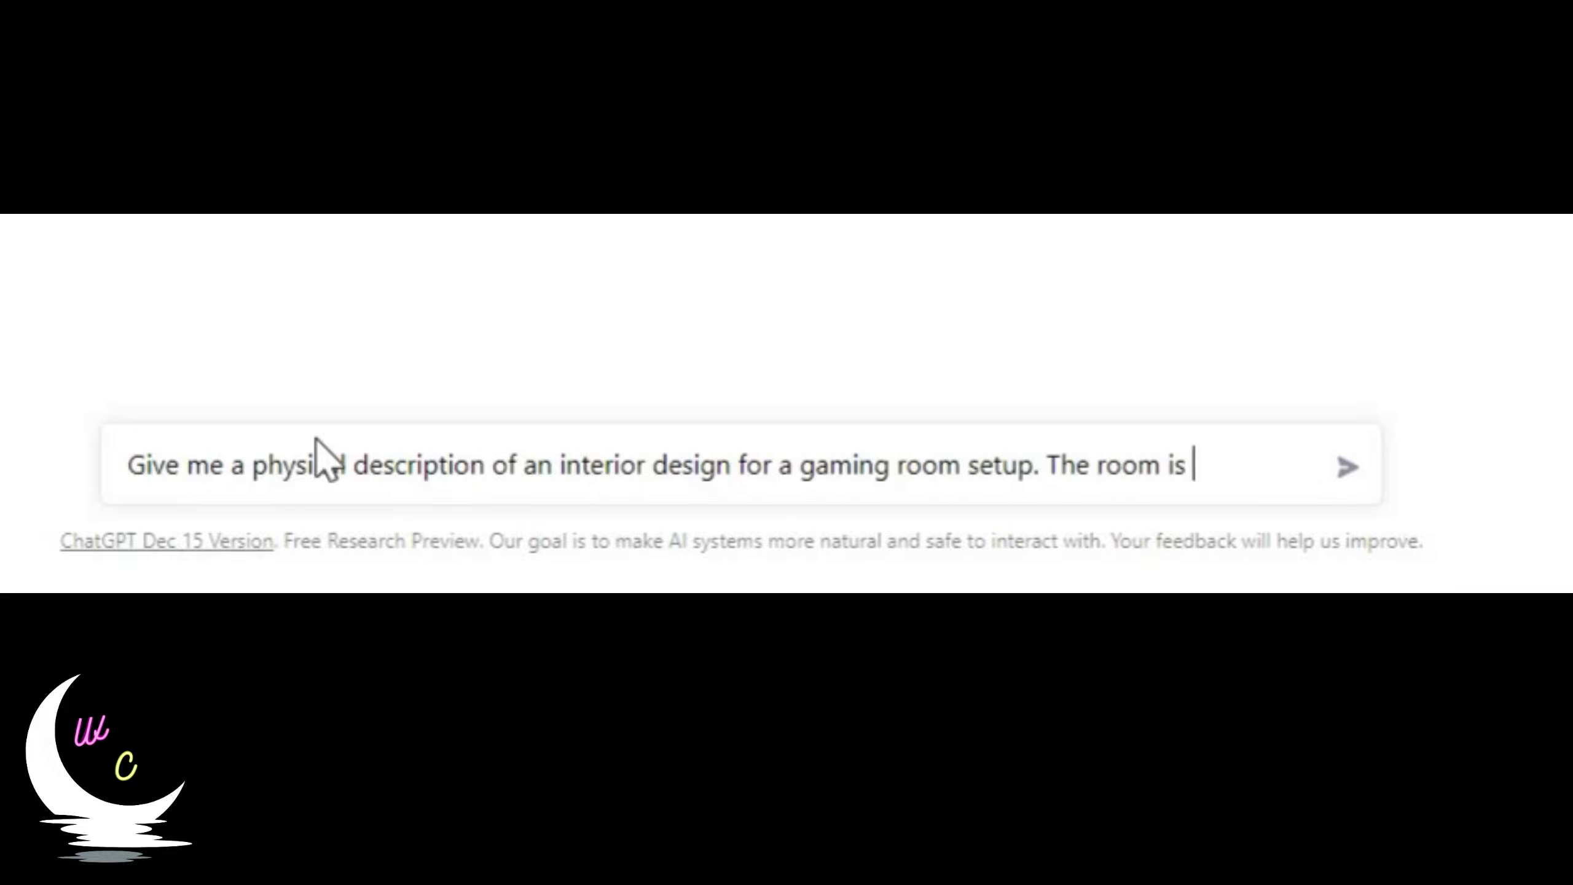
pyautogui.write('30 square feet.')
pyautogui.press('Return')
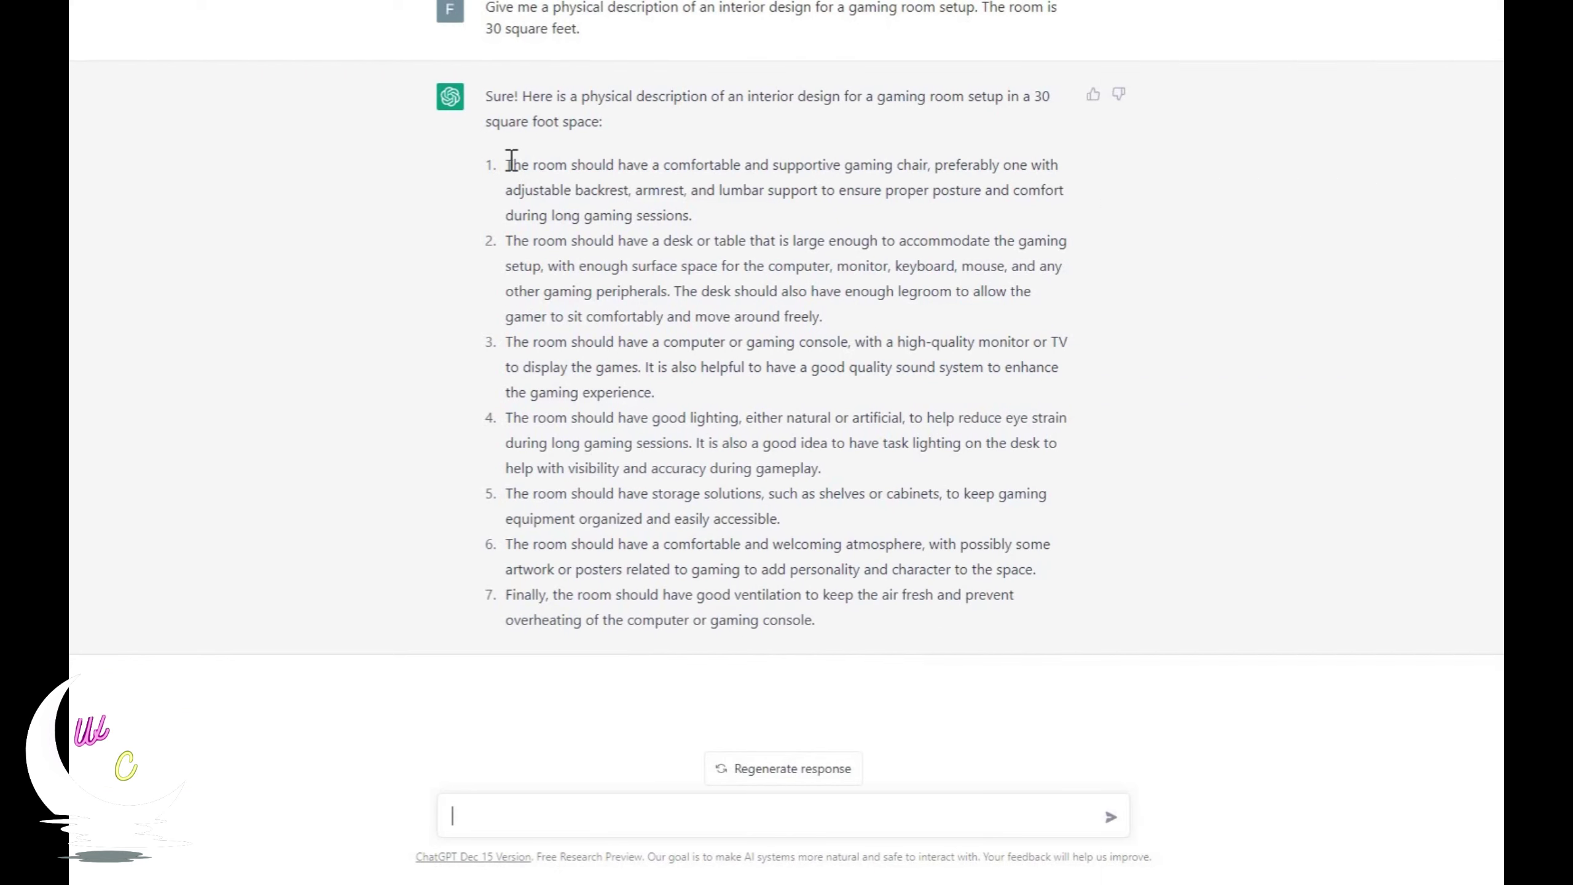
pyautogui.moveTo(506, 163); pyautogui.dragTo(961, 623)
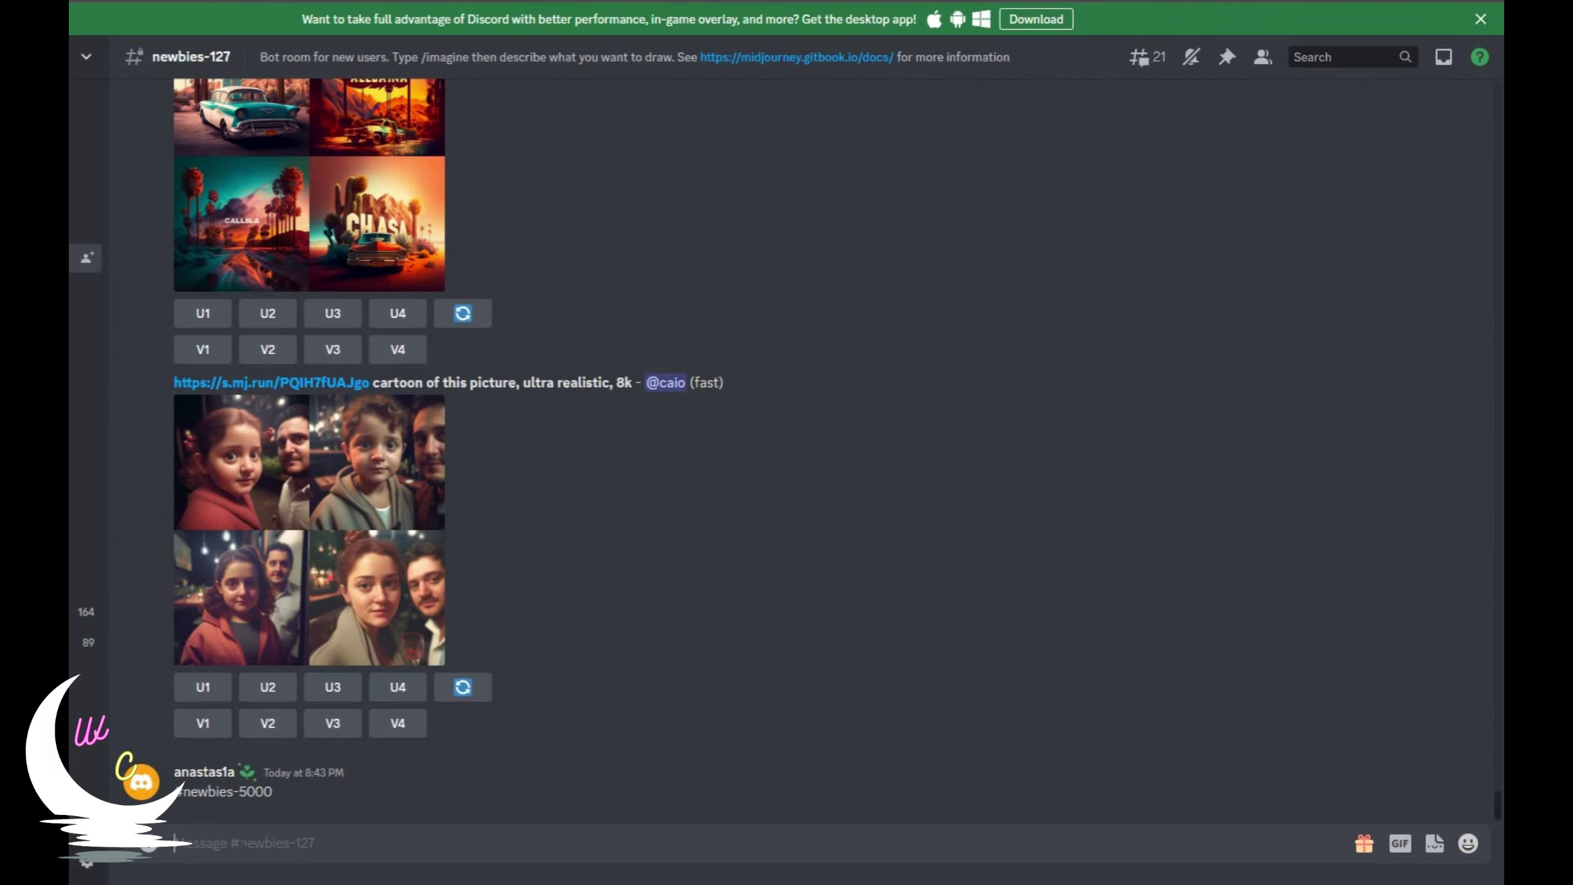
# Run /imagine with the gaming room description, then view the resulting gaming-chair room grid enlarged
pyautogui.write('/imagin')
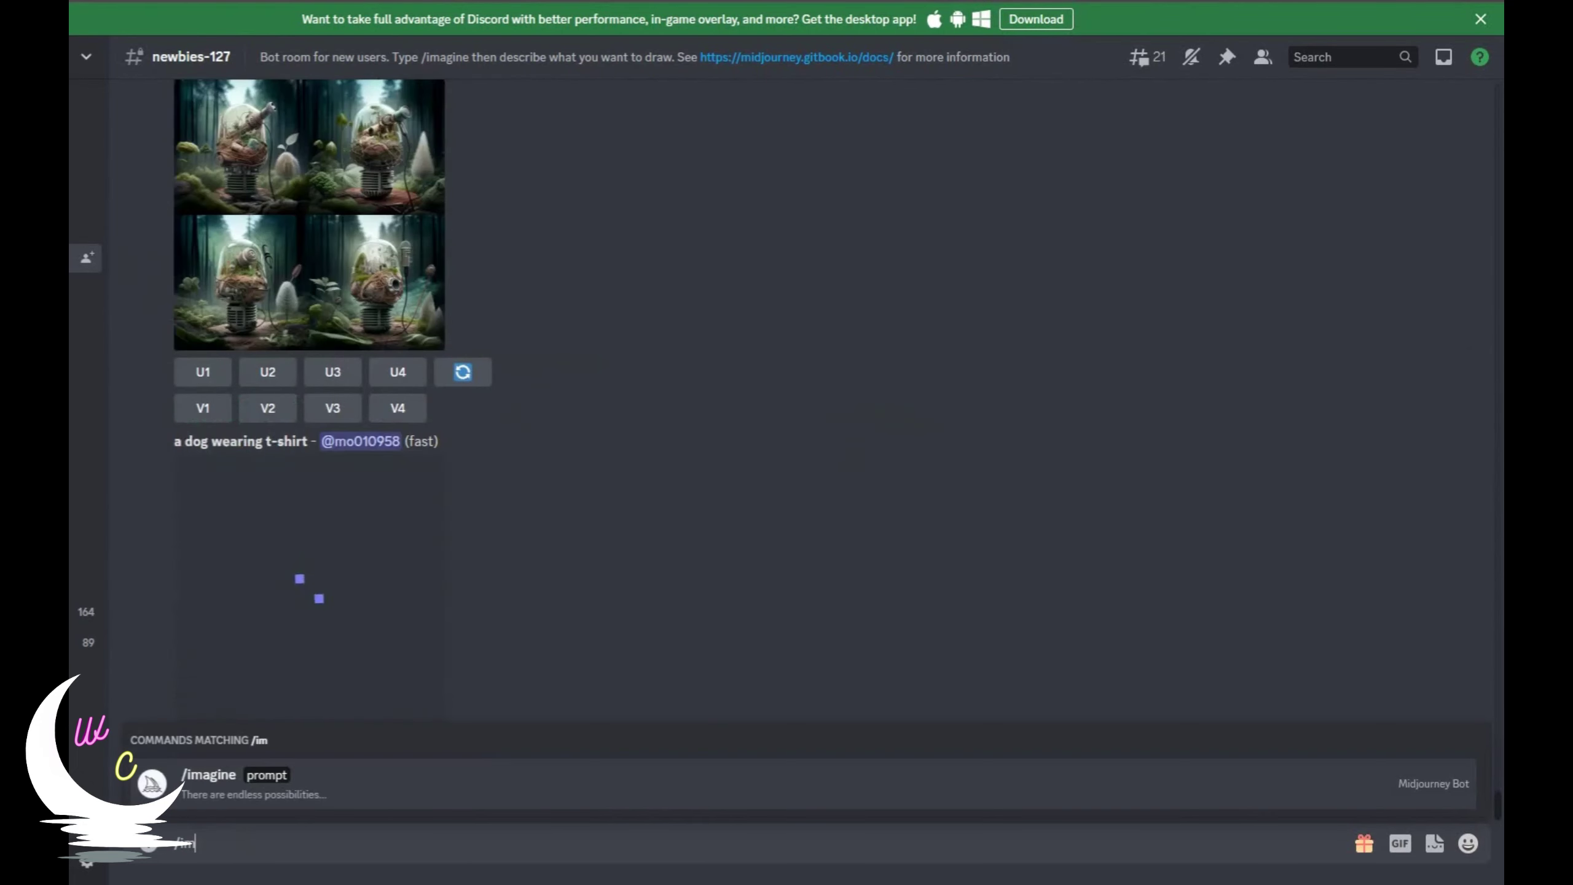
pyautogui.write('e')
pyautogui.press('Tab')
pyautogui.press('Return')
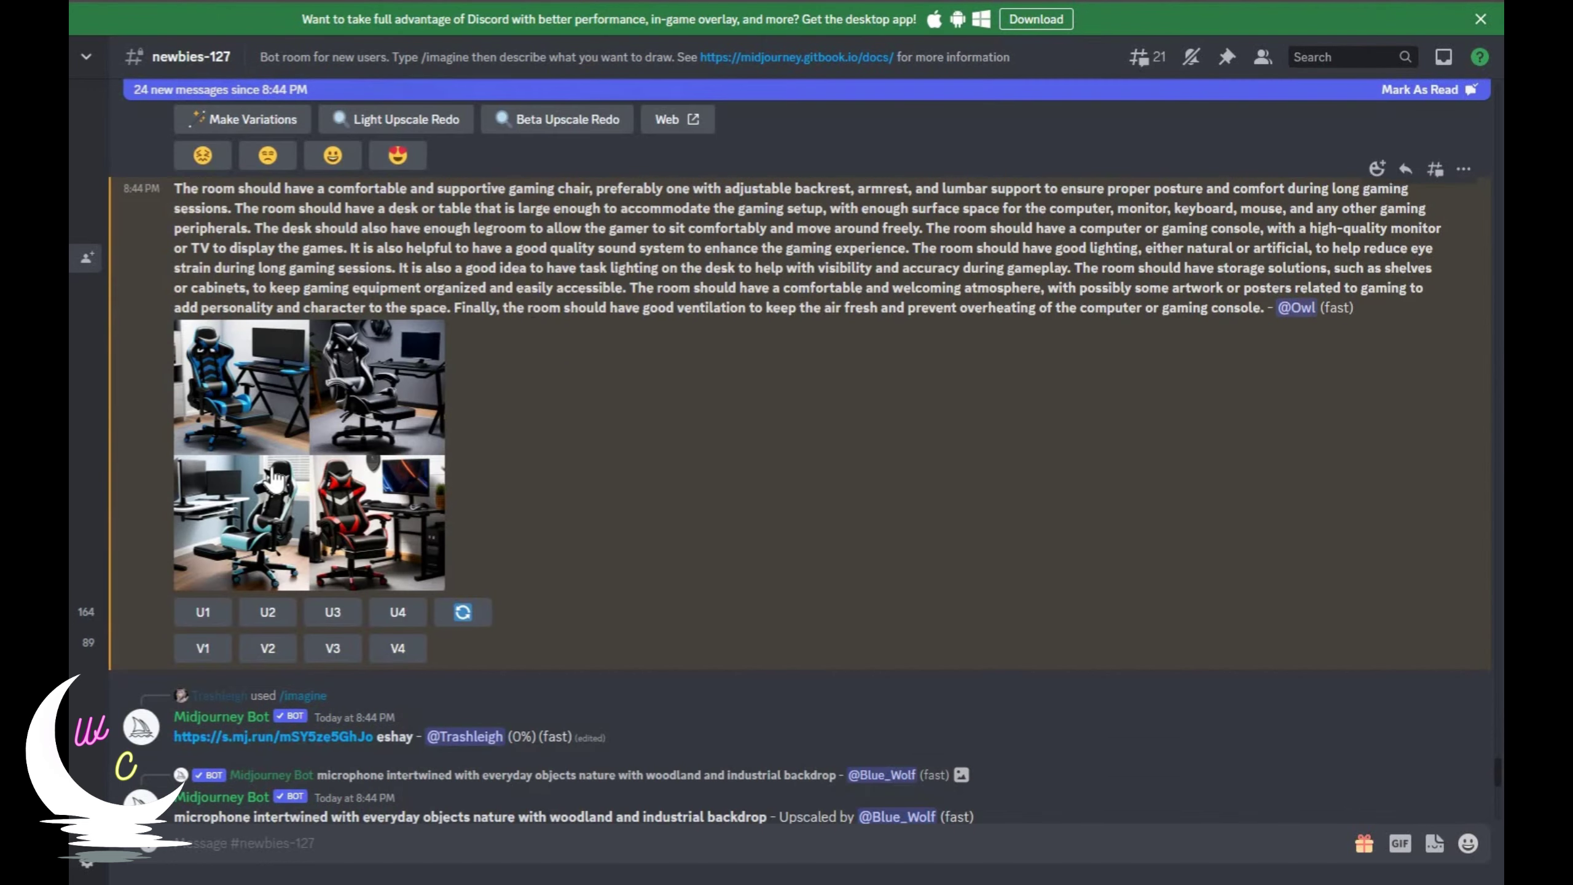
pyautogui.click(273, 471)
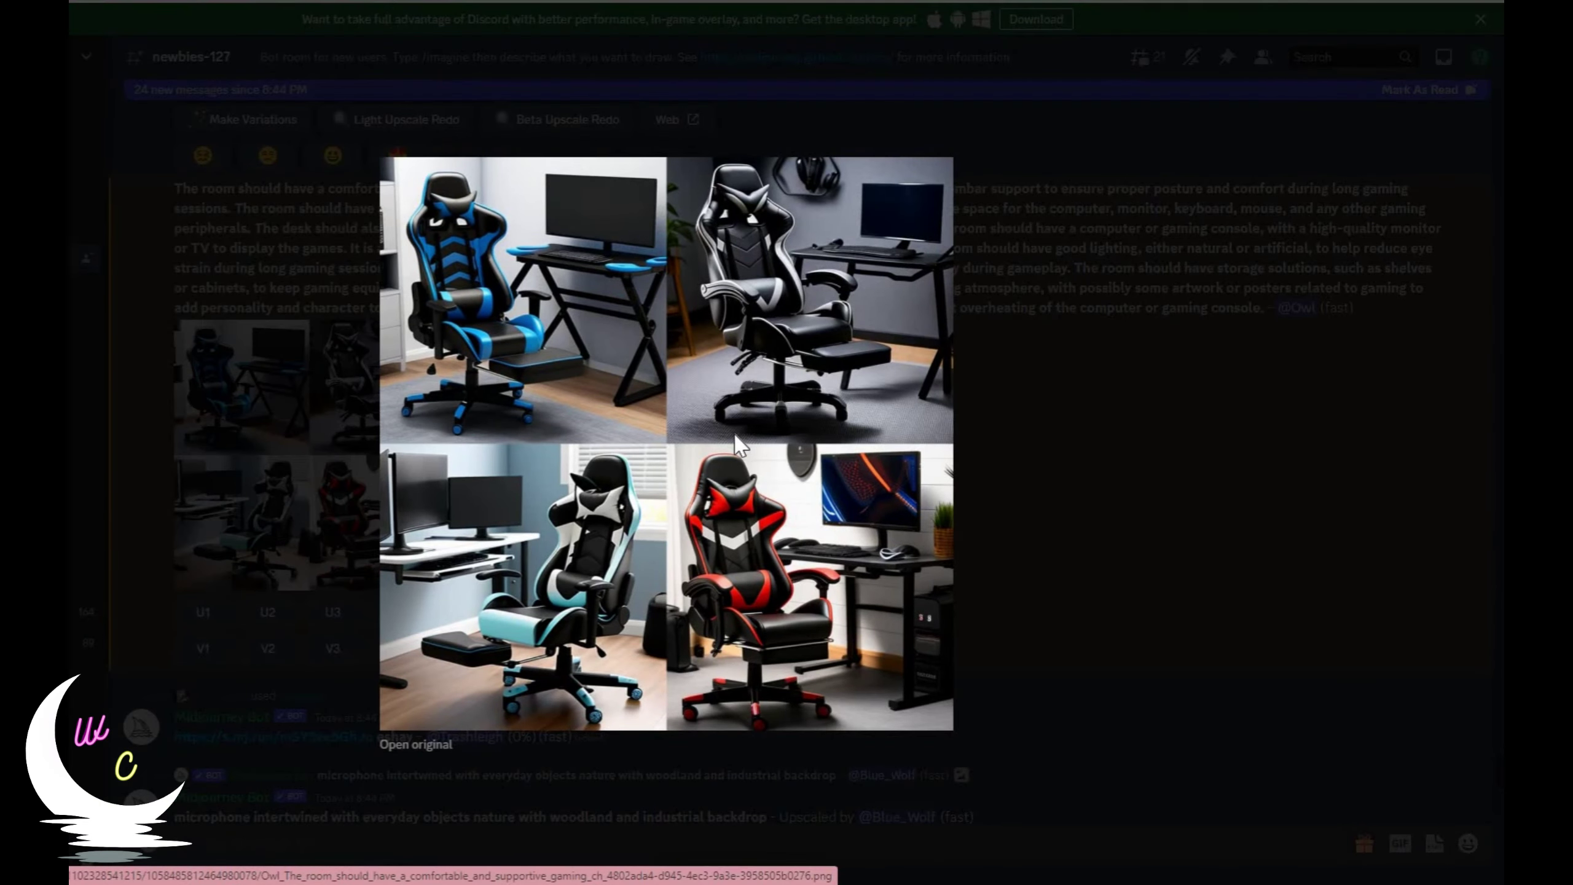
pyautogui.click(1139, 534)
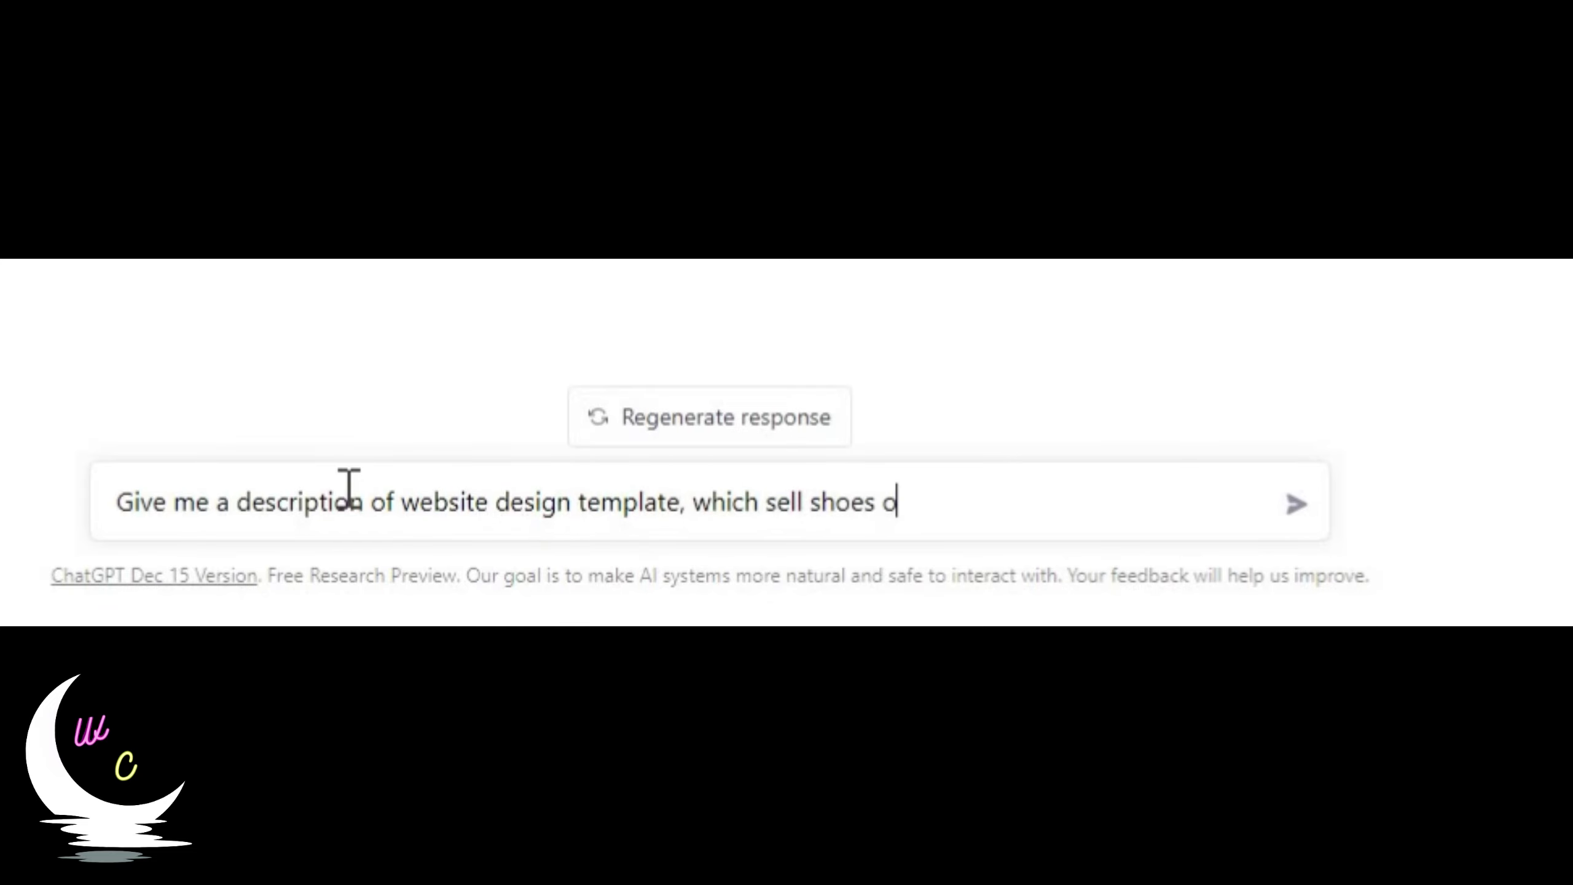
# Request a website design template for a multi-brand shoe store and copy the eight-point answer
pyautogui.write('f different brands.')
pyautogui.press('Return')
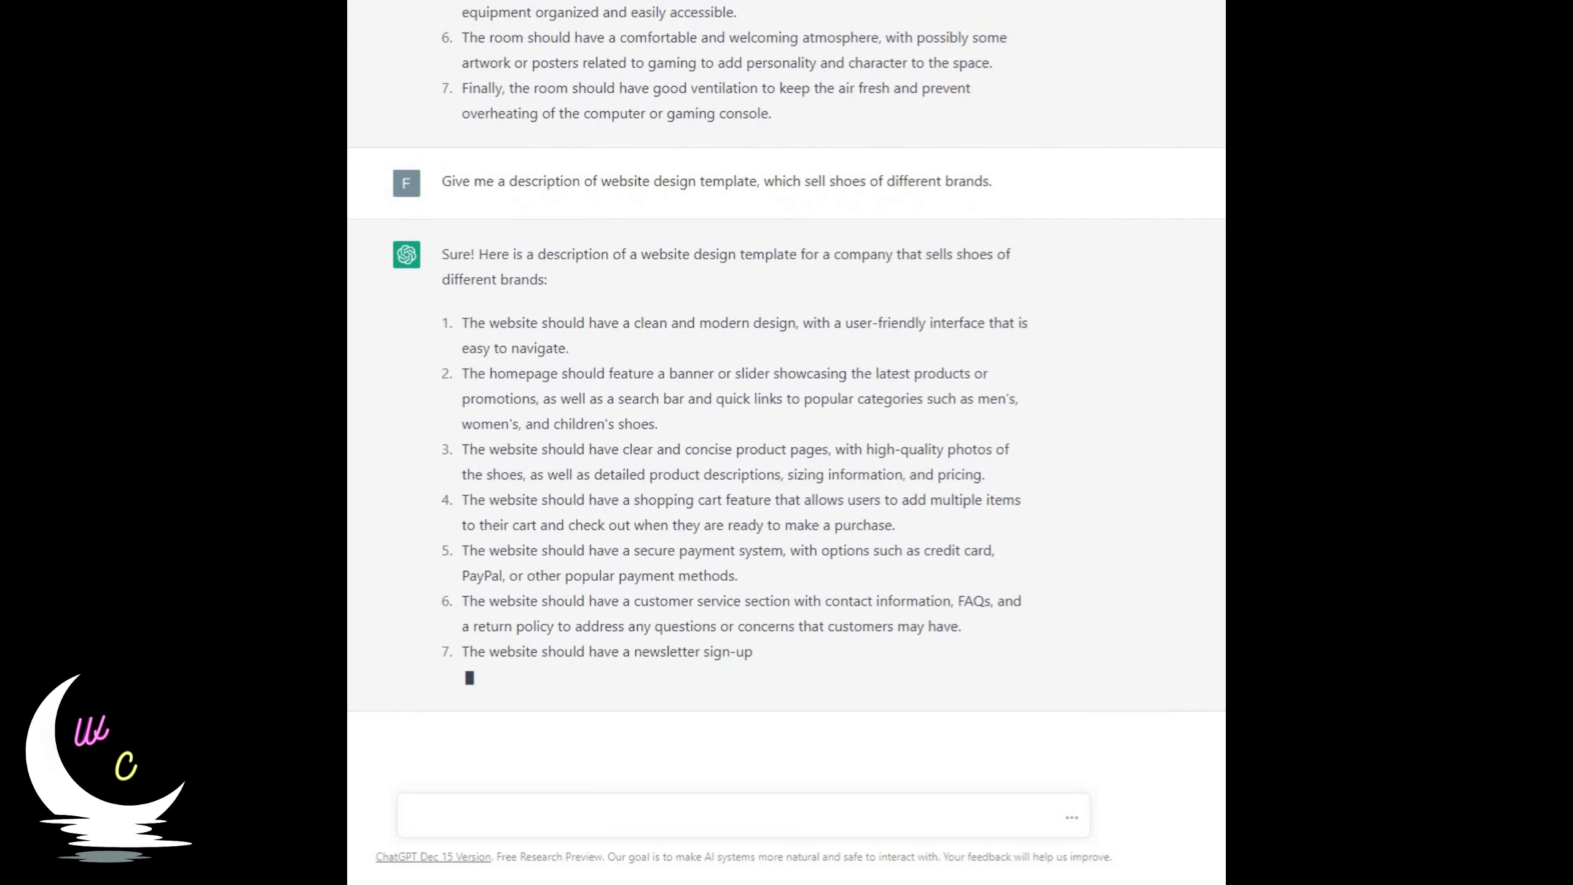
pyautogui.moveTo(462, 273); pyautogui.dragTo(961, 685)
pyautogui.hotkey('ctrl', 'c')
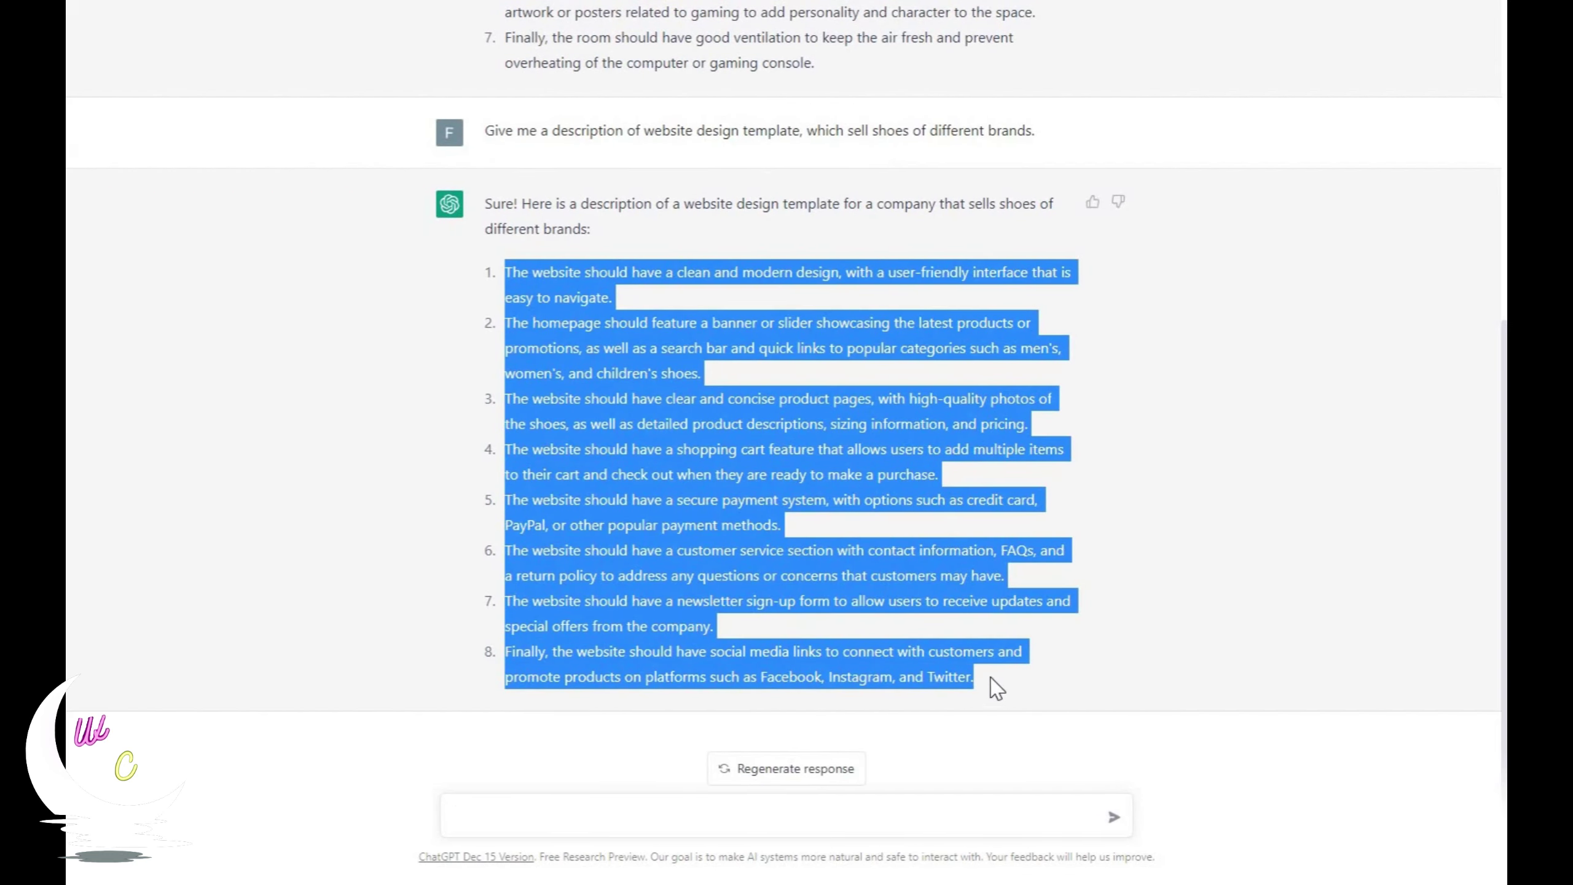
pyautogui.click(367, 494)
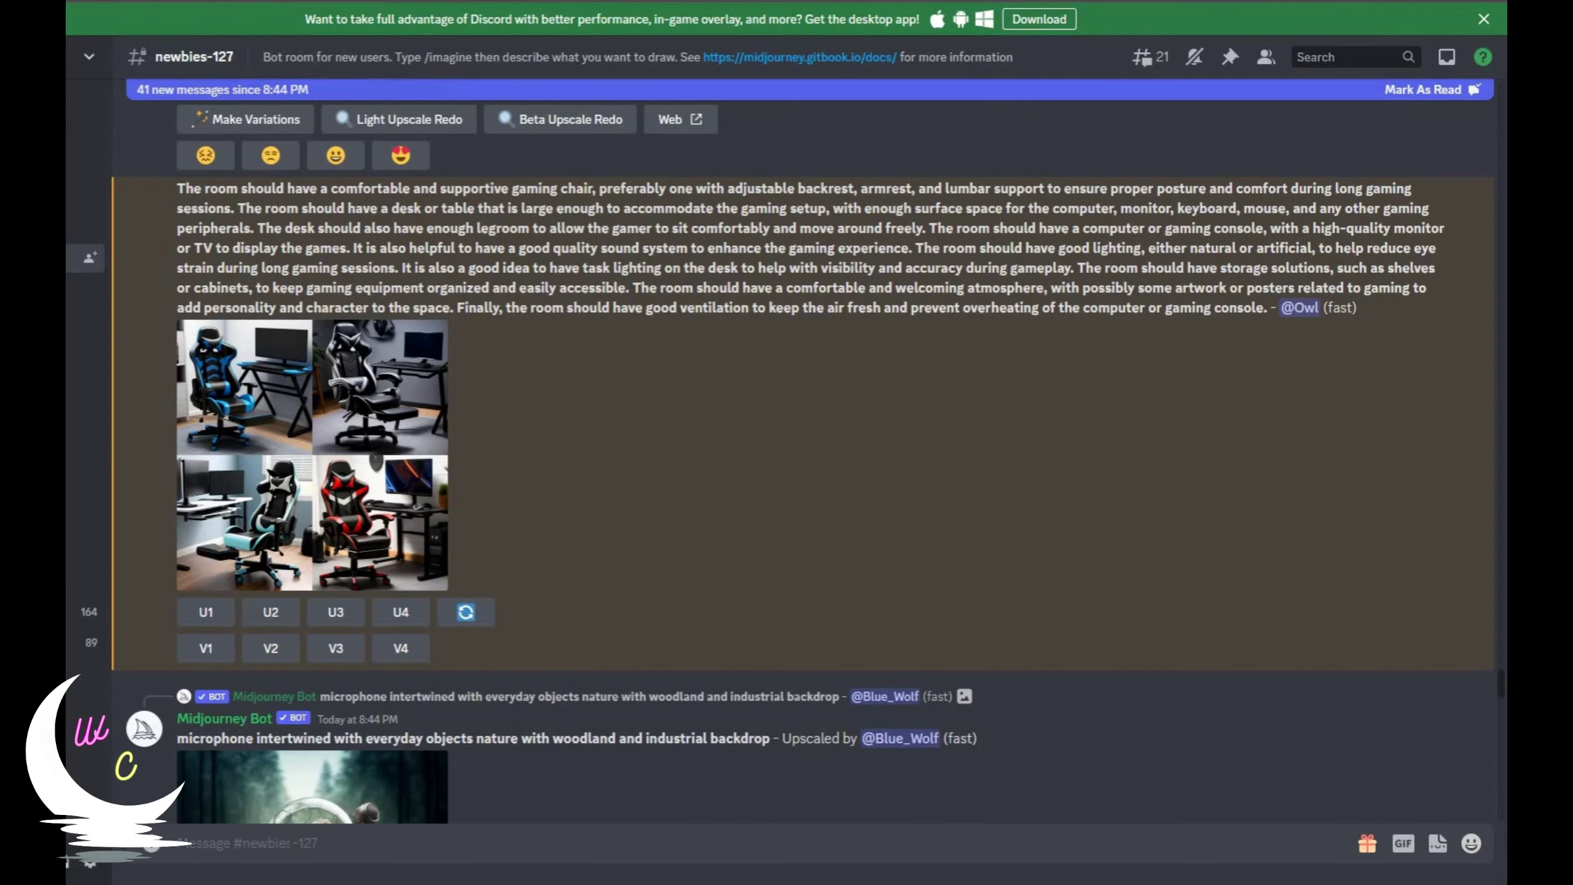
# Generate a shoe website image grid via /imagine with the pasted description and preview it
pyautogui.write('/imagine')
pyautogui.press('Tab')
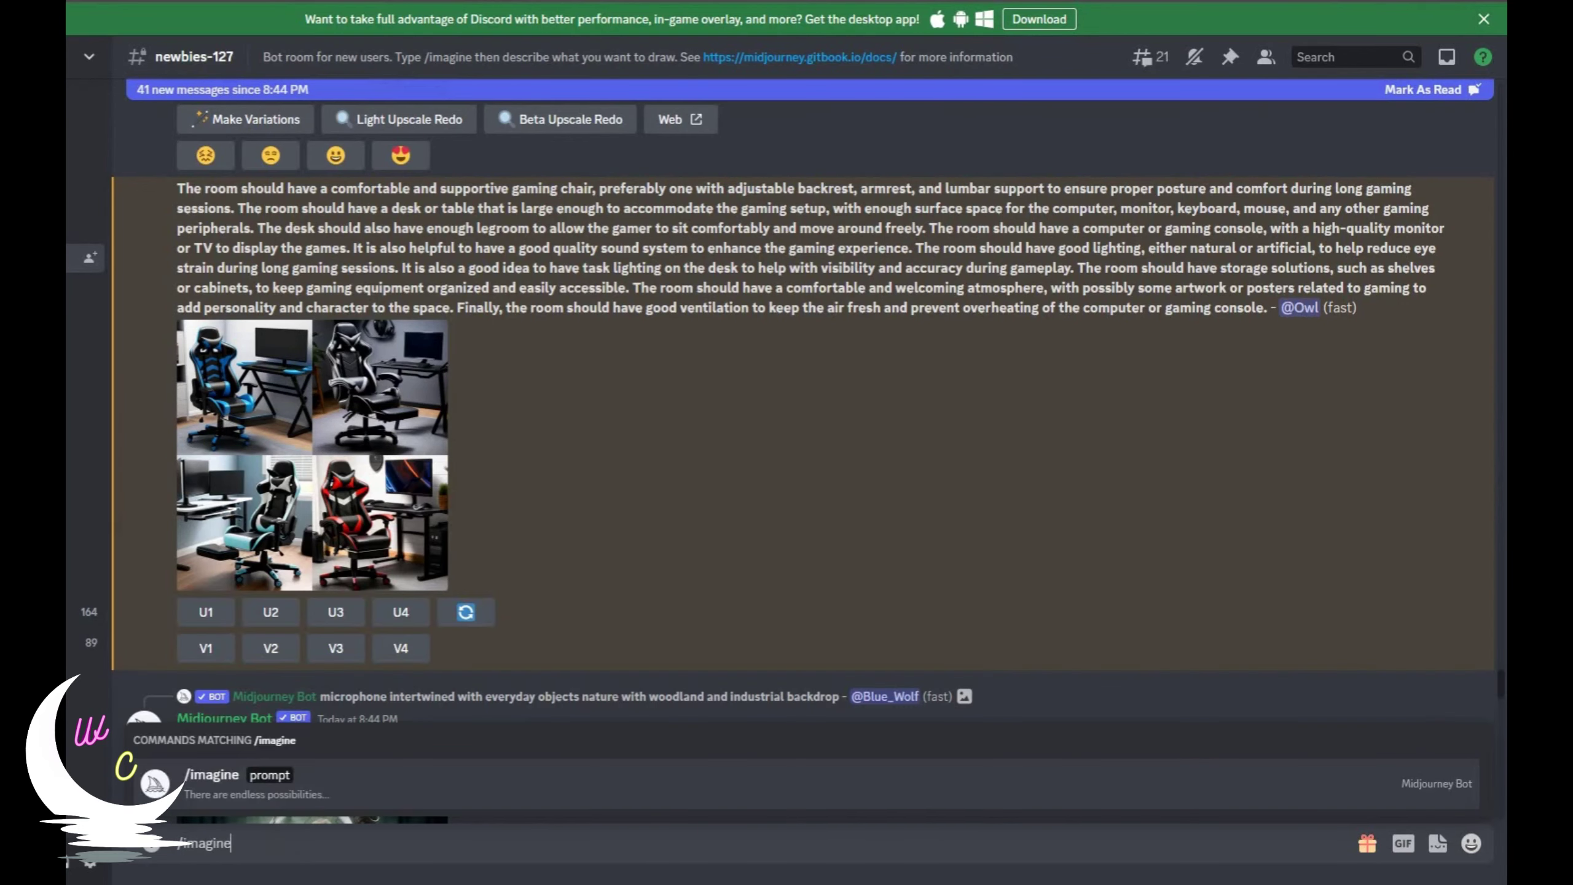
pyautogui.hotkey('ctrl', 'v')
pyautogui.press('Return')
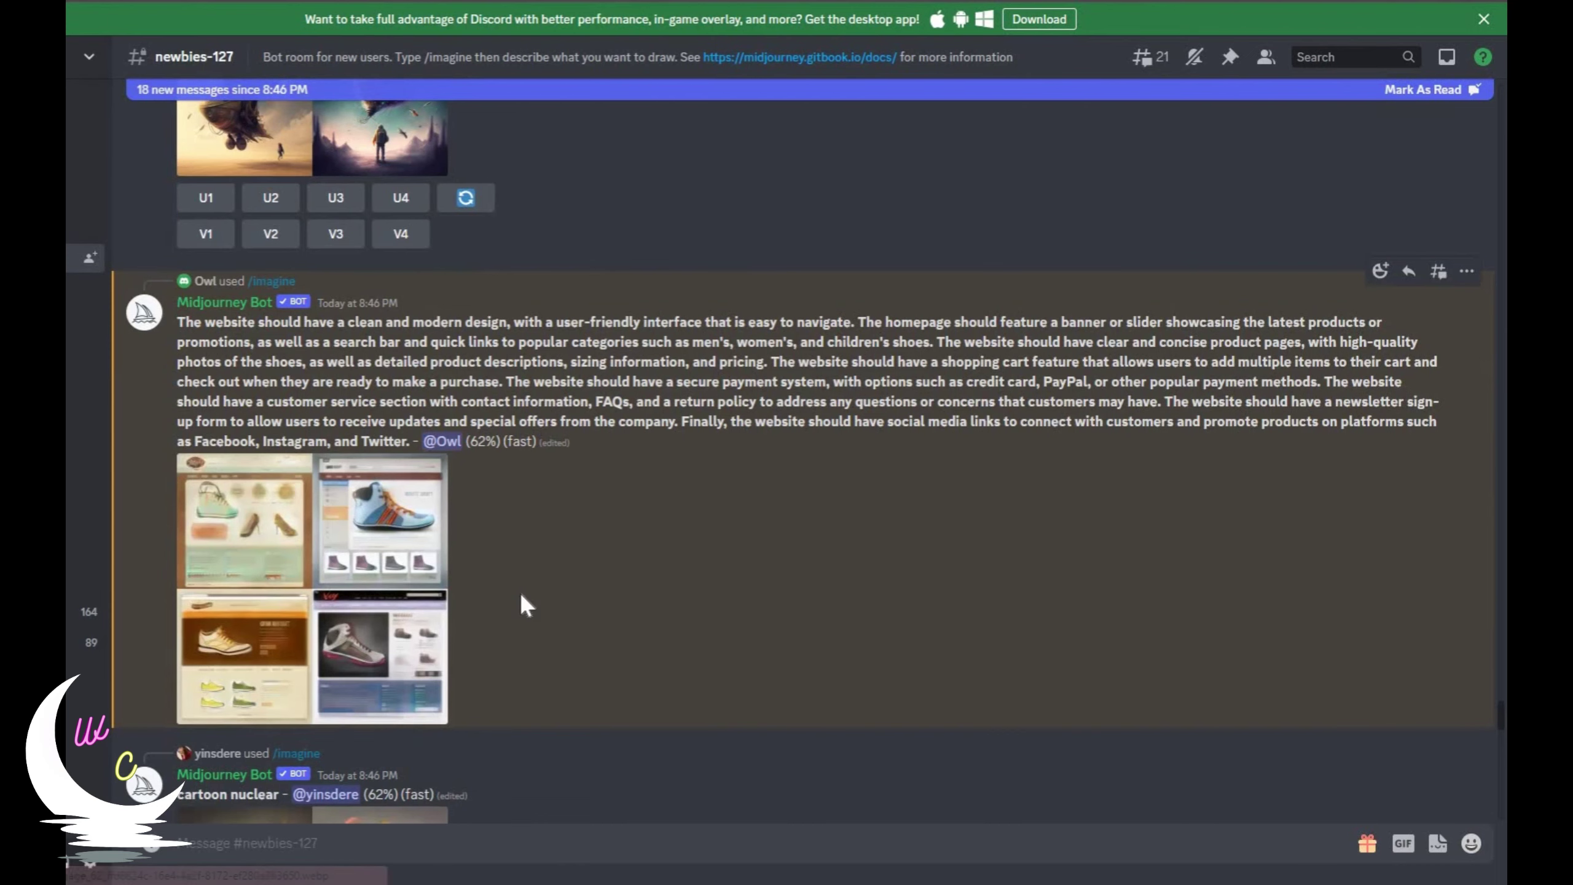
pyautogui.click(323, 575)
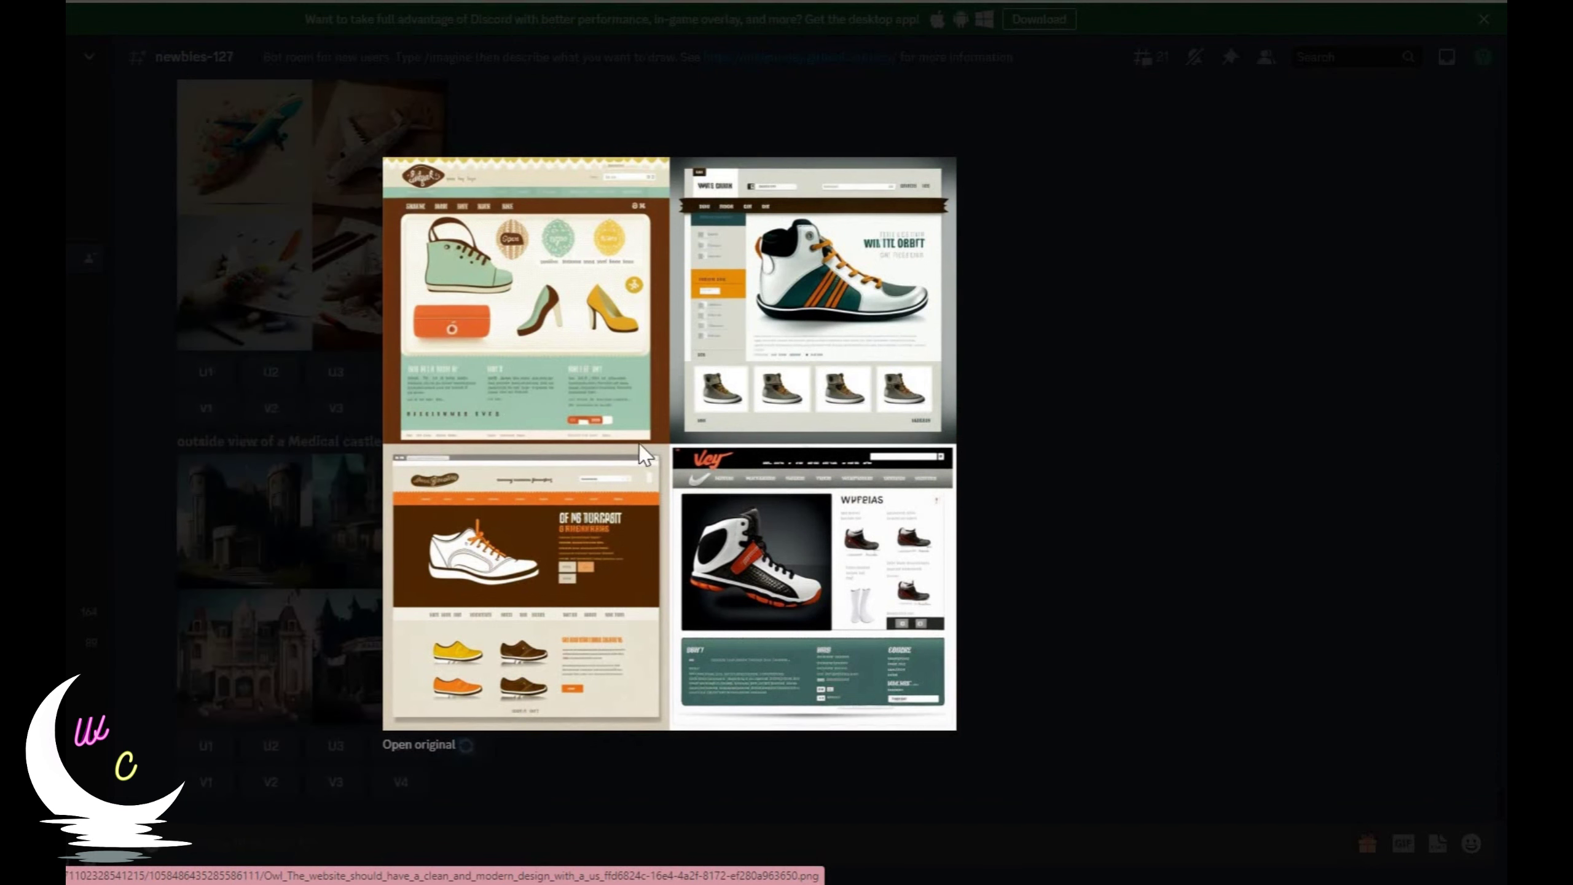
pyautogui.click(1055, 505)
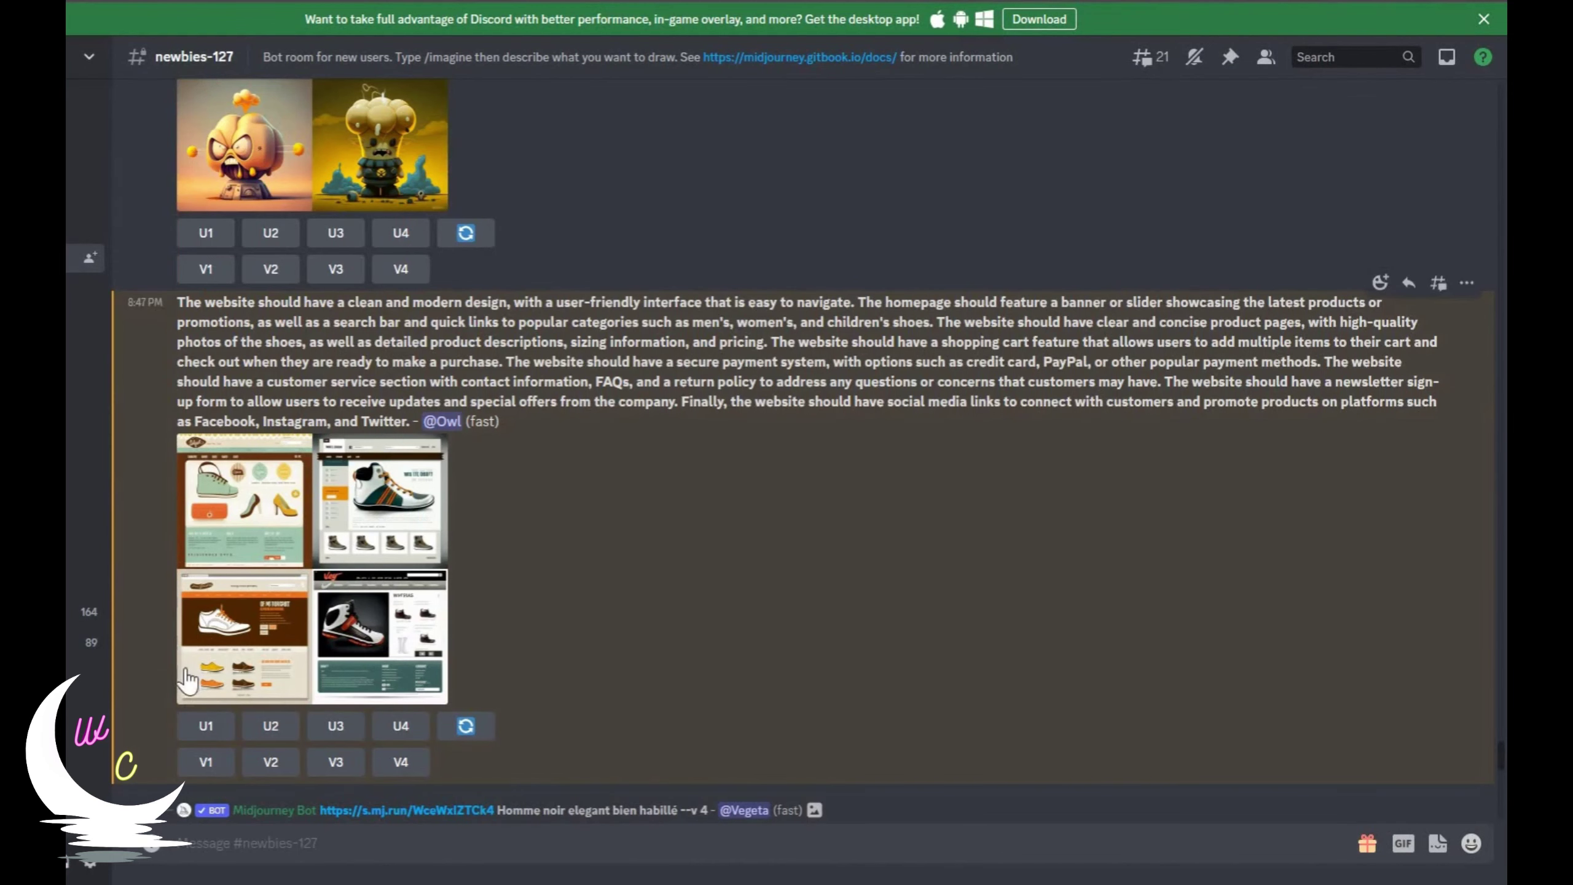
# Make variations of the fourth shoe design, preview them, and upscale variation 3
pyautogui.click(399, 762)
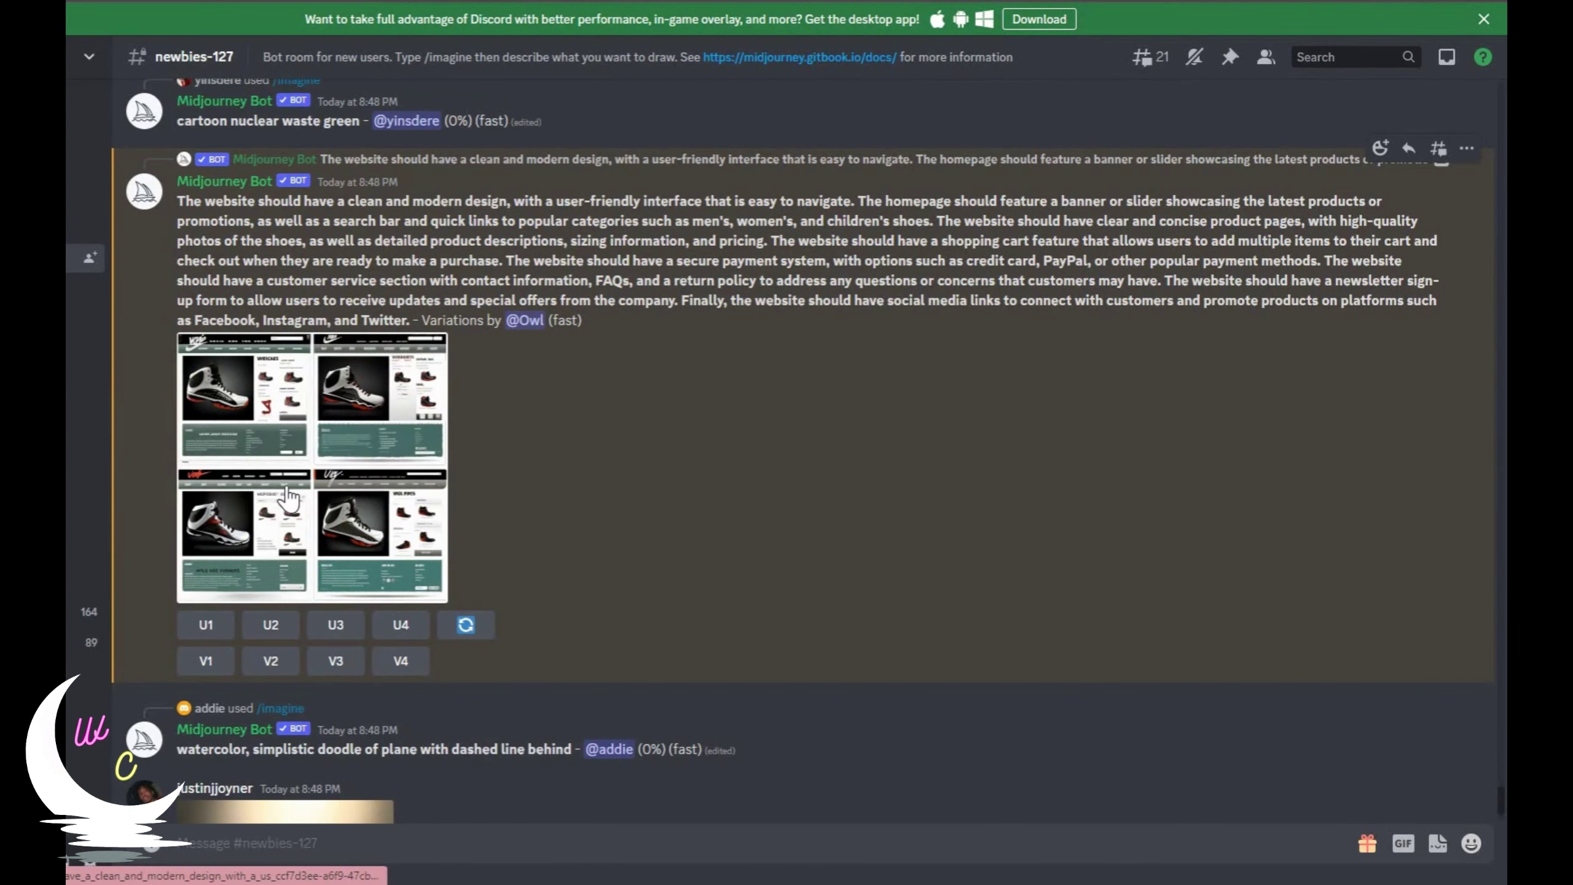
pyautogui.click(292, 496)
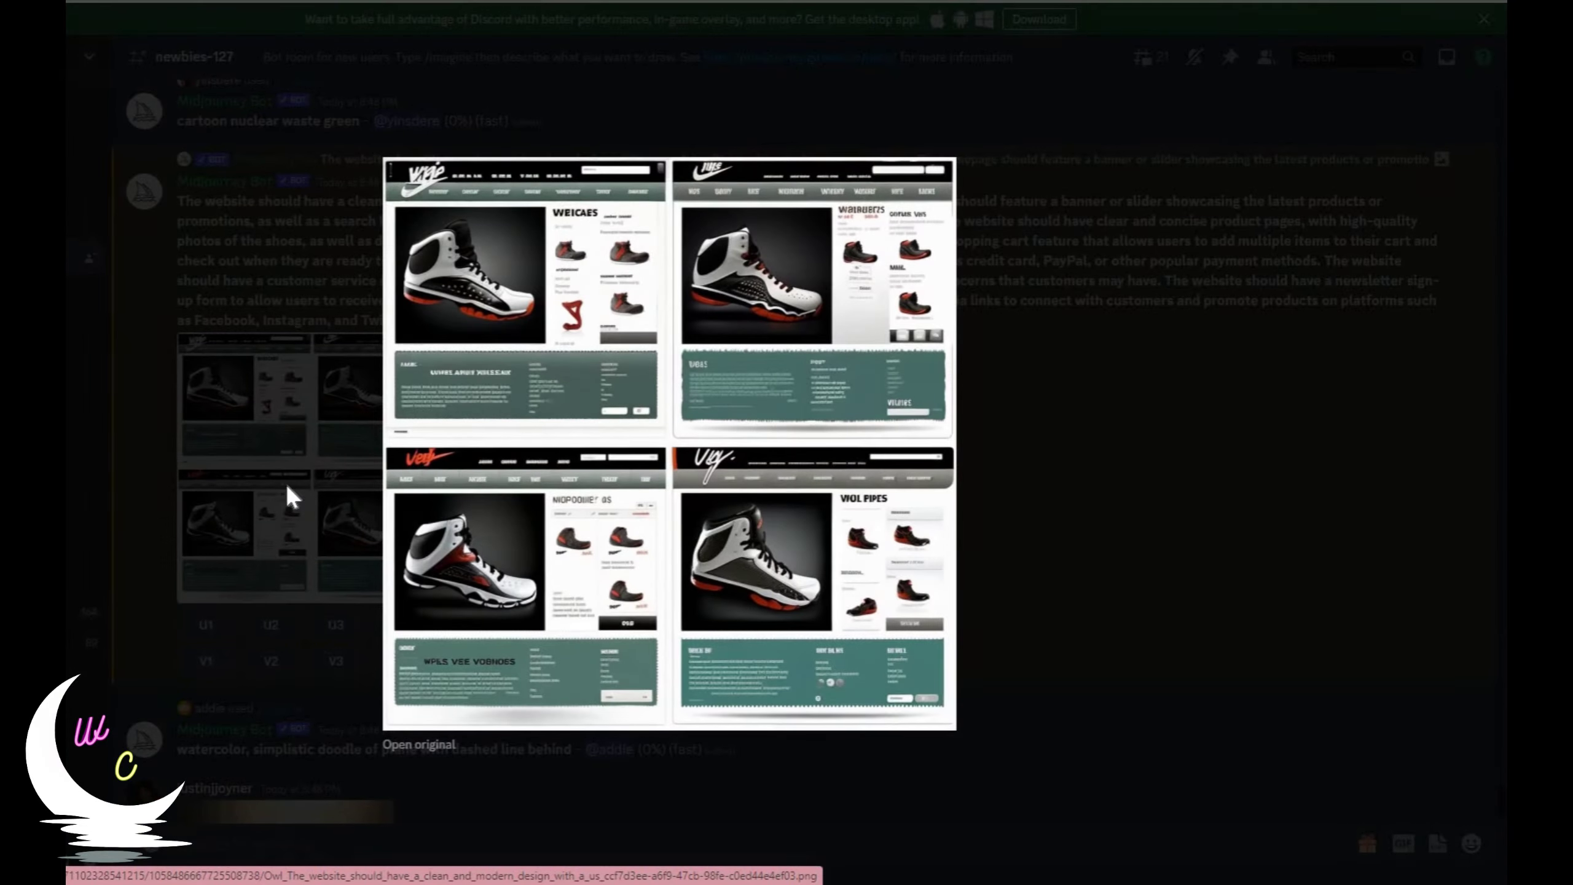
pyautogui.click(1074, 516)
pyautogui.click(334, 625)
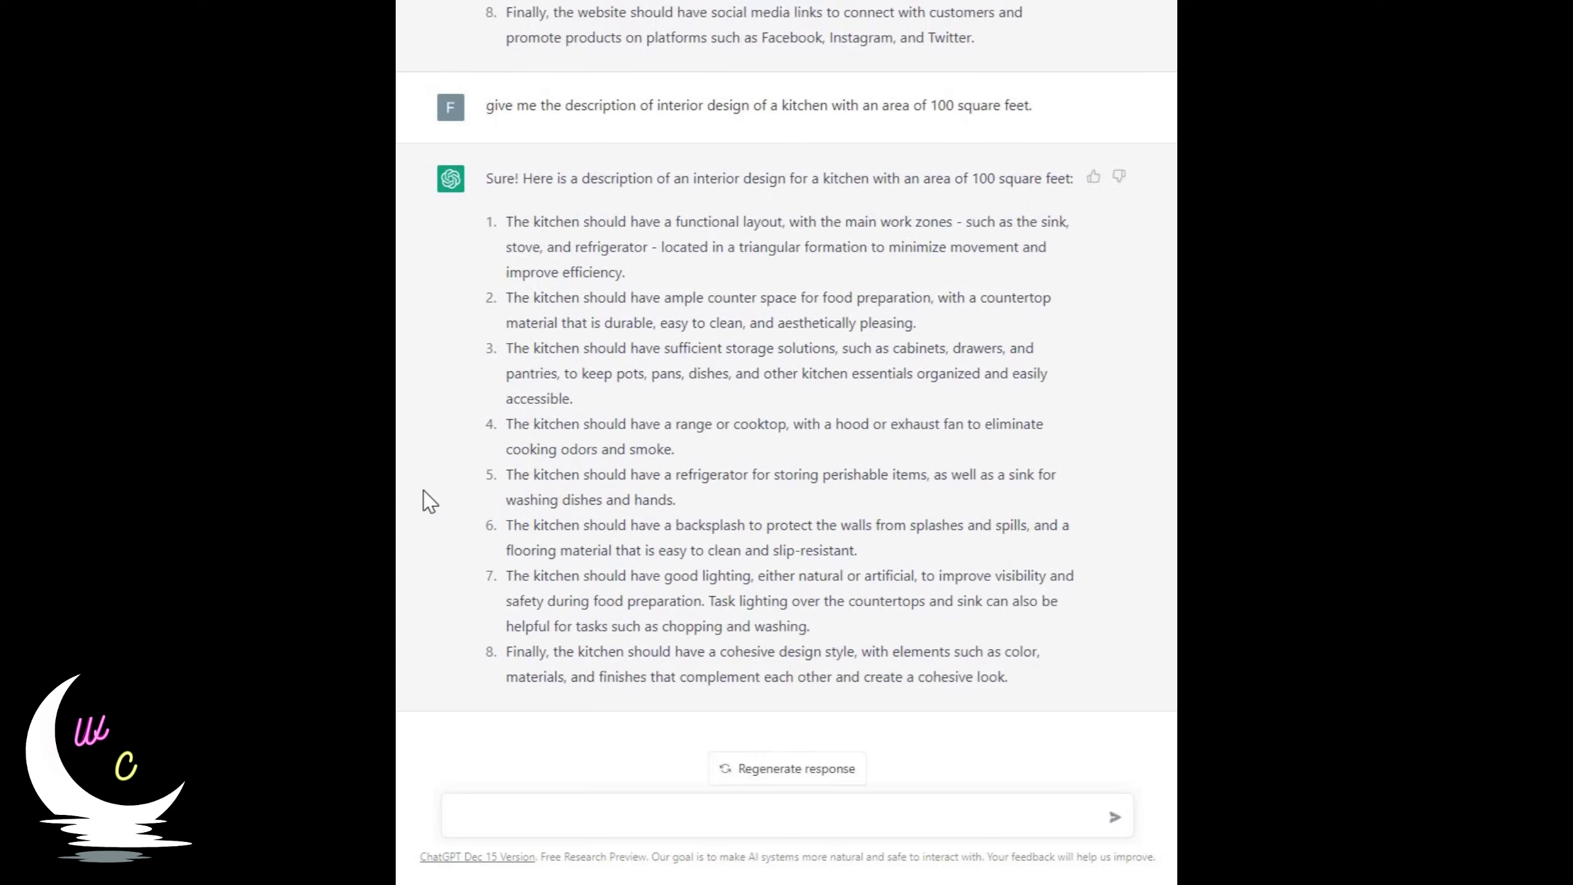
# Select the eight design points of the 100-square-foot kitchen reply
pyautogui.moveTo(508, 221); pyautogui.dragTo(1088, 690)
pyautogui.hotkey('ctrl', 'c')
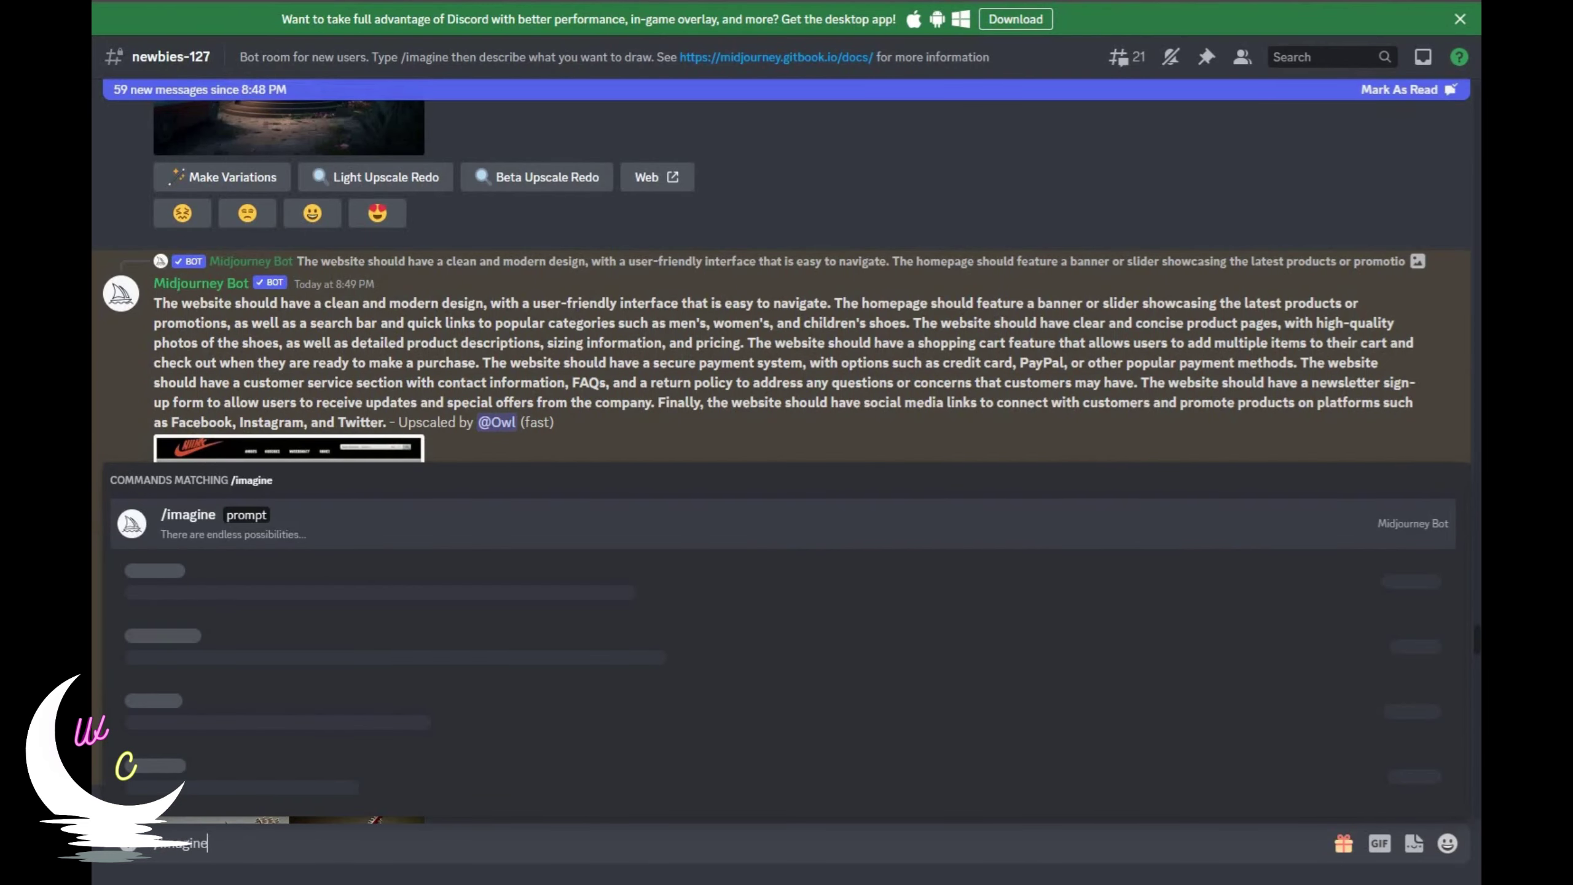
# Submit the pasted kitchen description to /imagine and enlarge the finished four-image kitchen grid
pyautogui.press('Tab')
pyautogui.hotkey('ctrl', 'v')
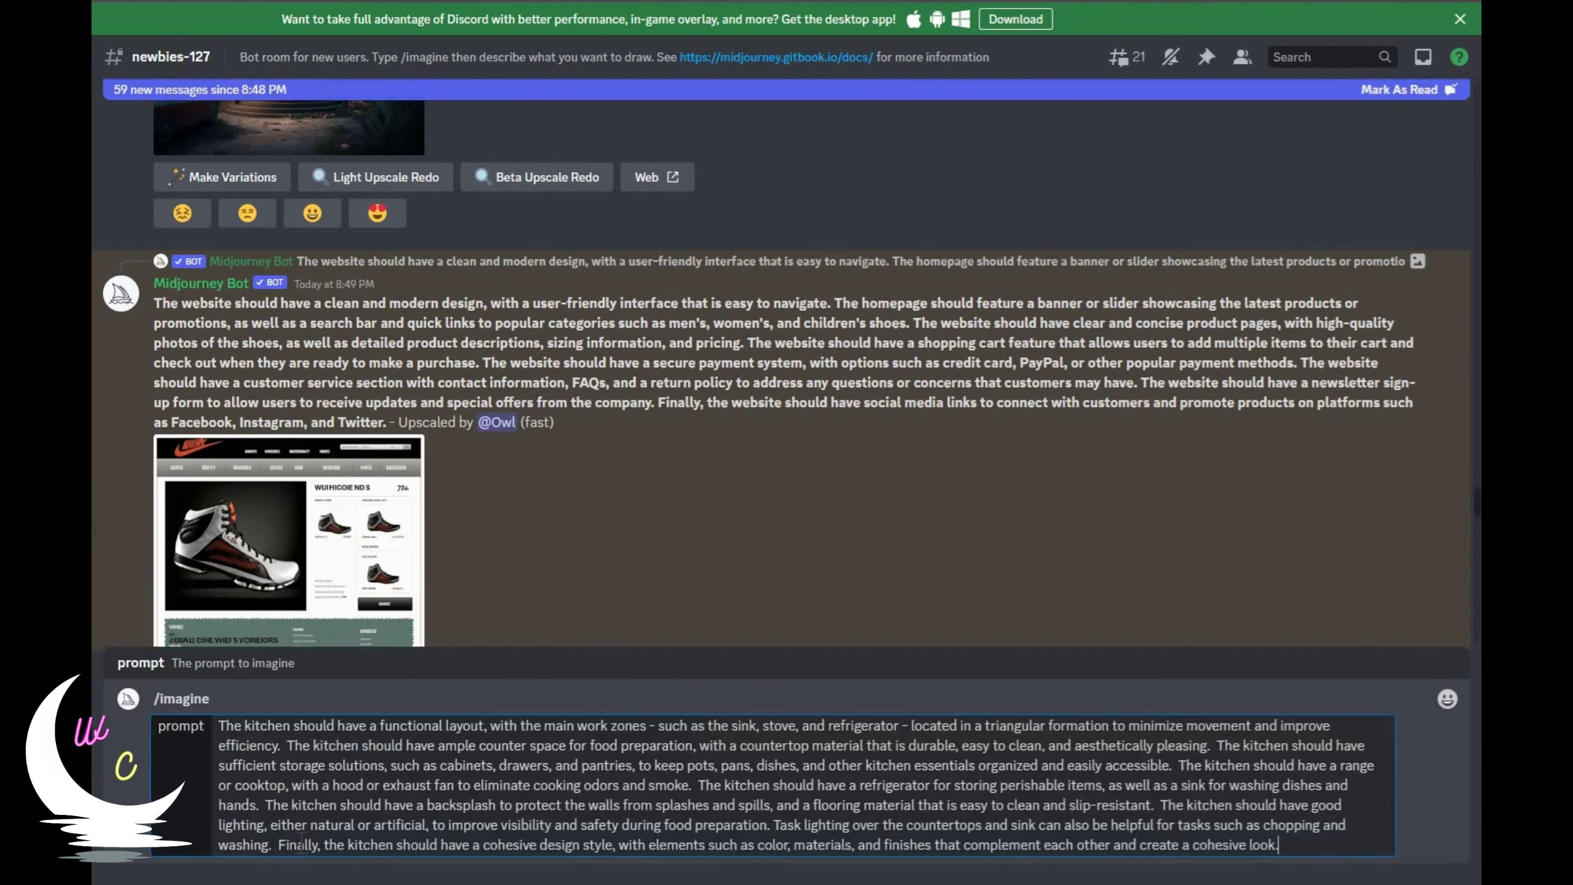
pyautogui.press('Return')
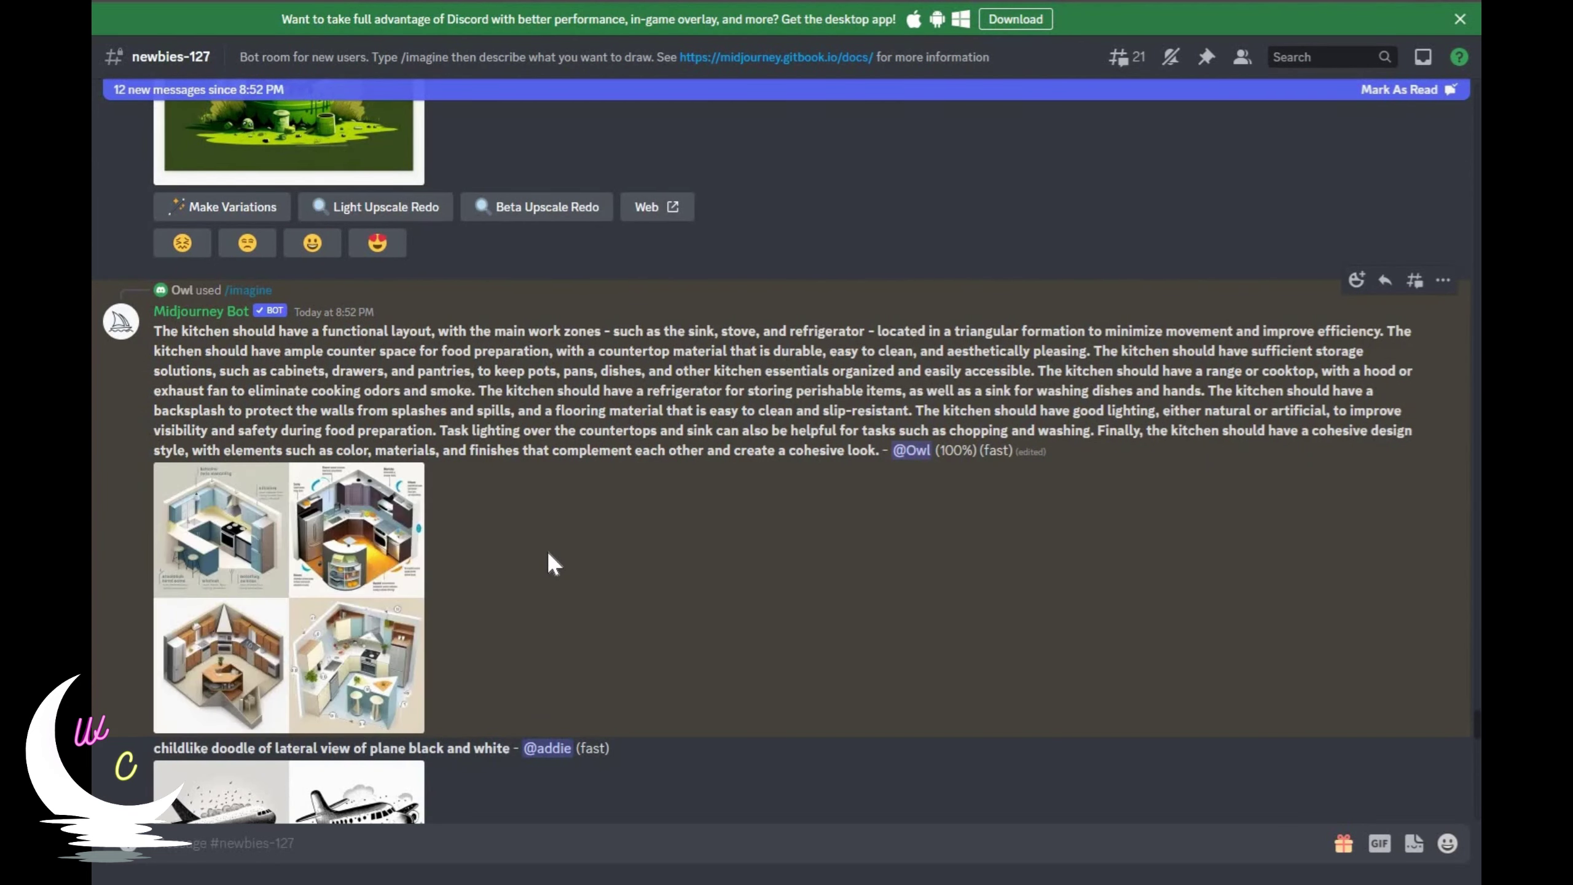
pyautogui.click(305, 586)
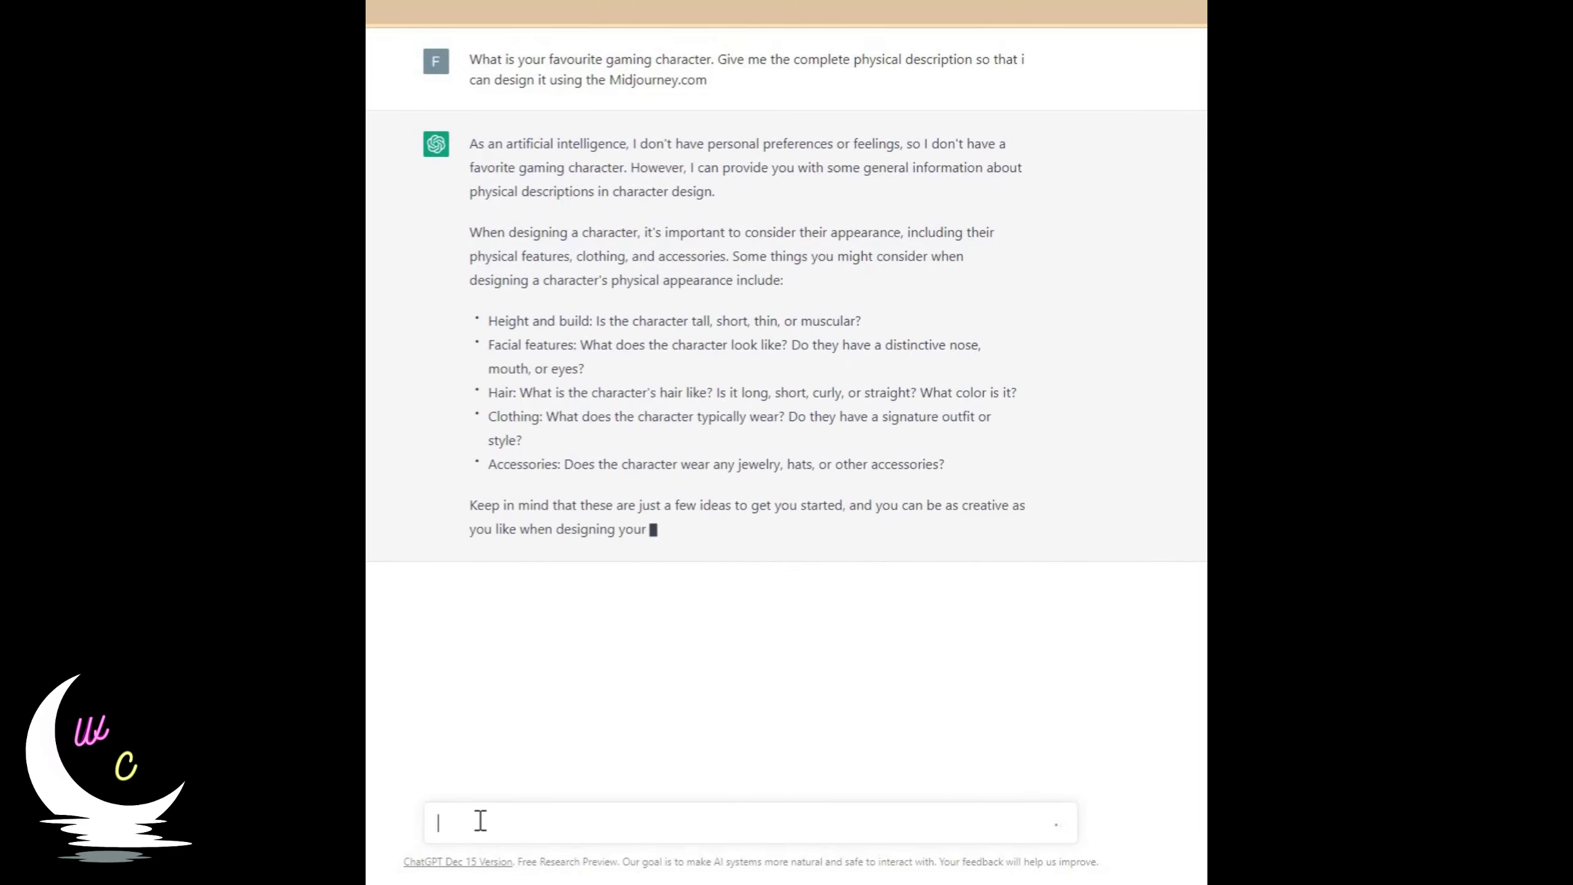
# Ask ChatGPT for the physical description of the gaming character it just outlined
pyautogui.write('Give me description of any gaming character using the above')
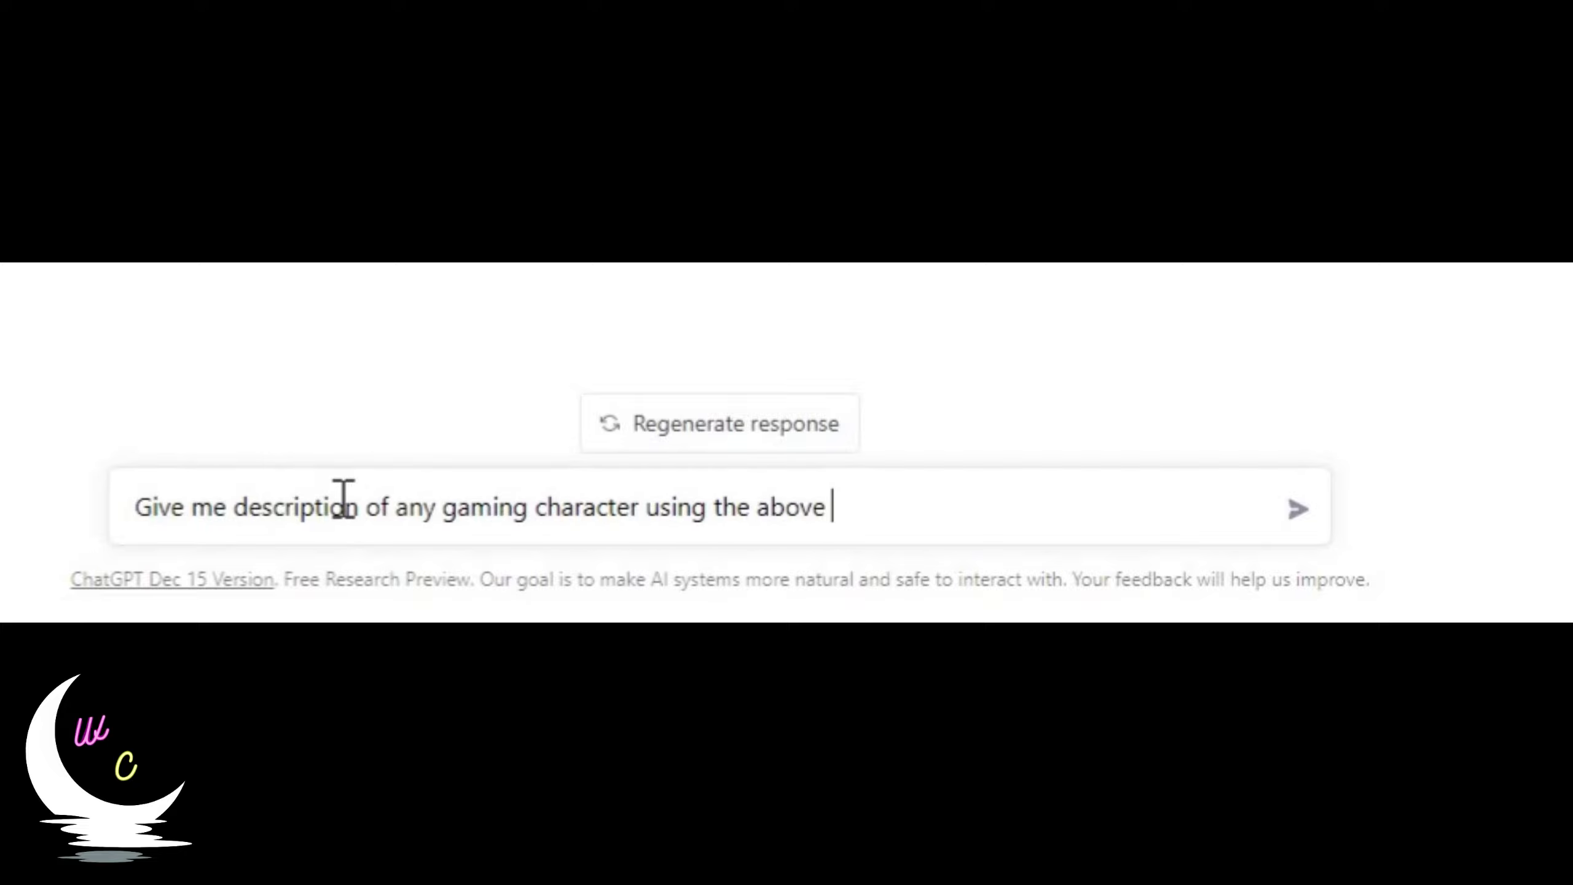
pyautogui.write('s which yiu juust explained to me')
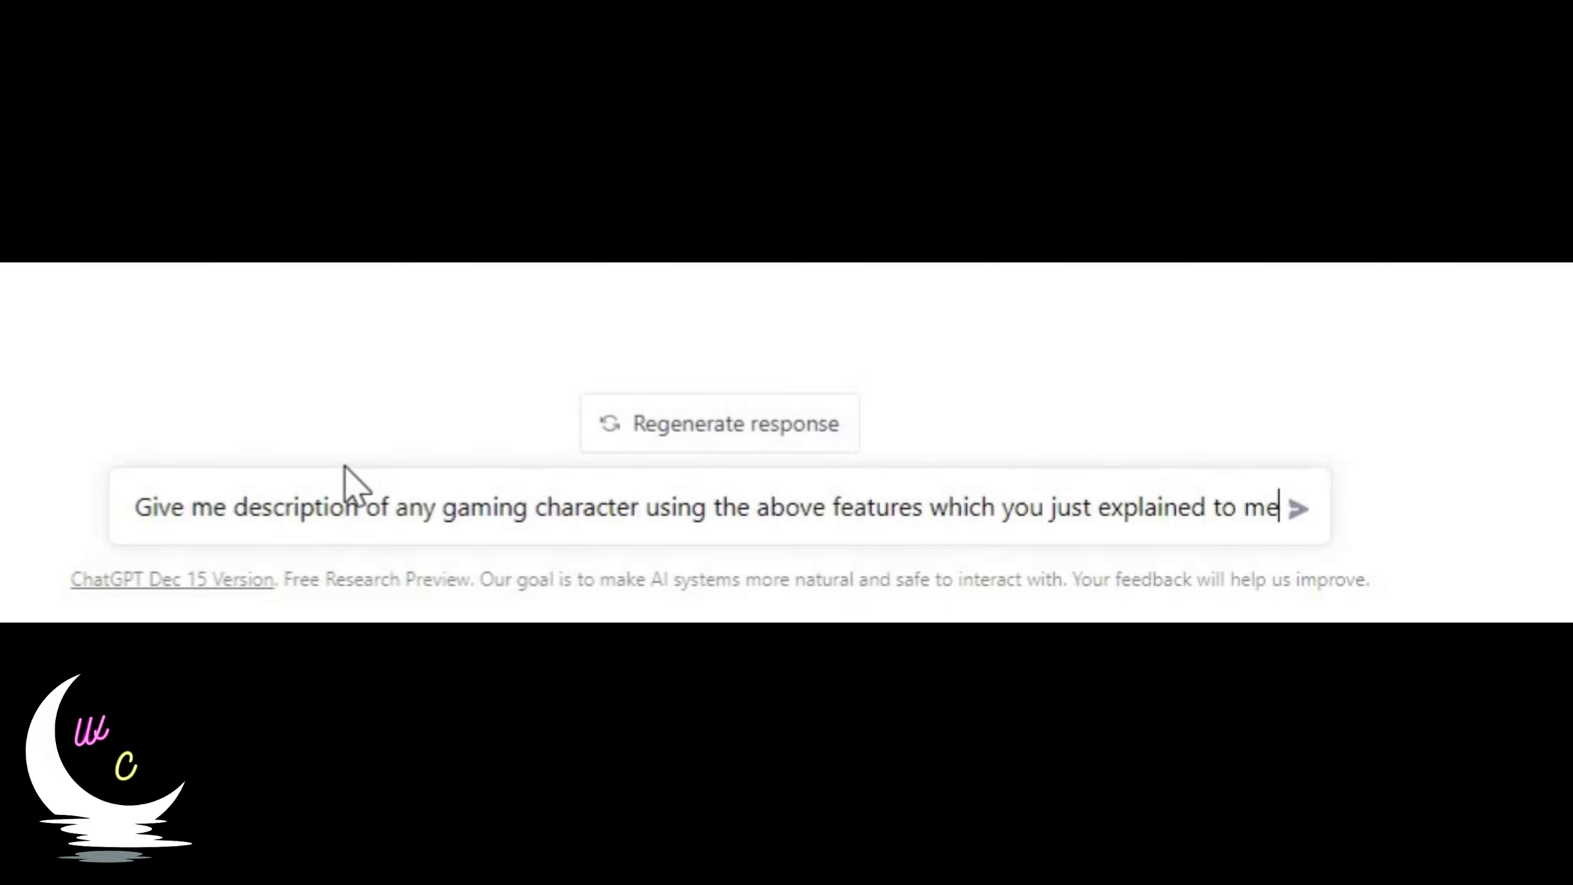
pyautogui.write('.')
pyautogui.click(234, 484)
pyautogui.write('the physcia')
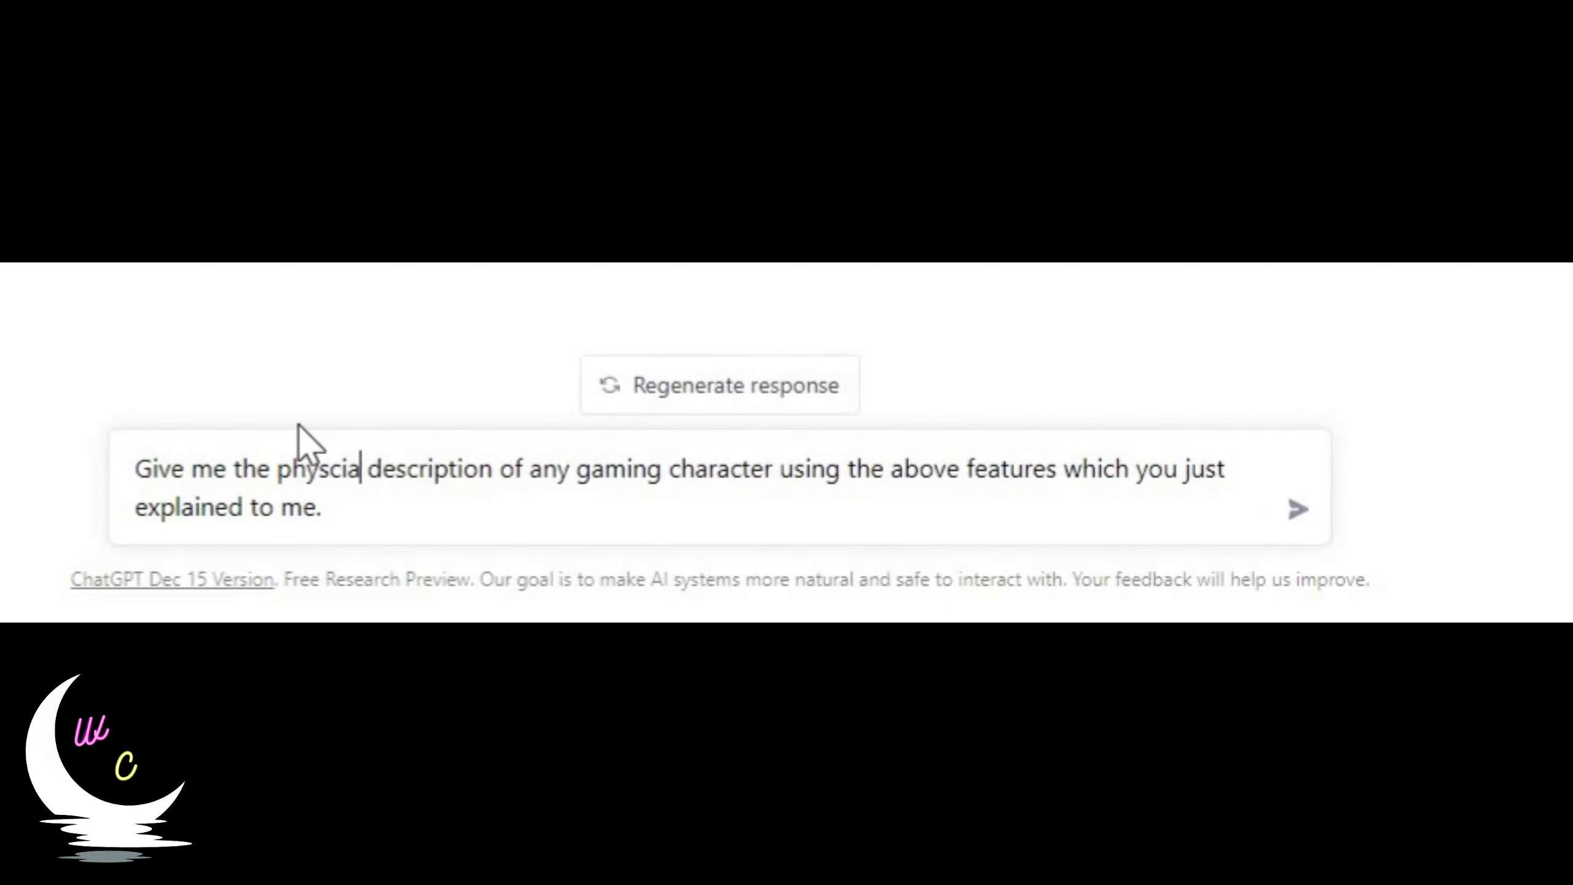
pyautogui.press('Return')
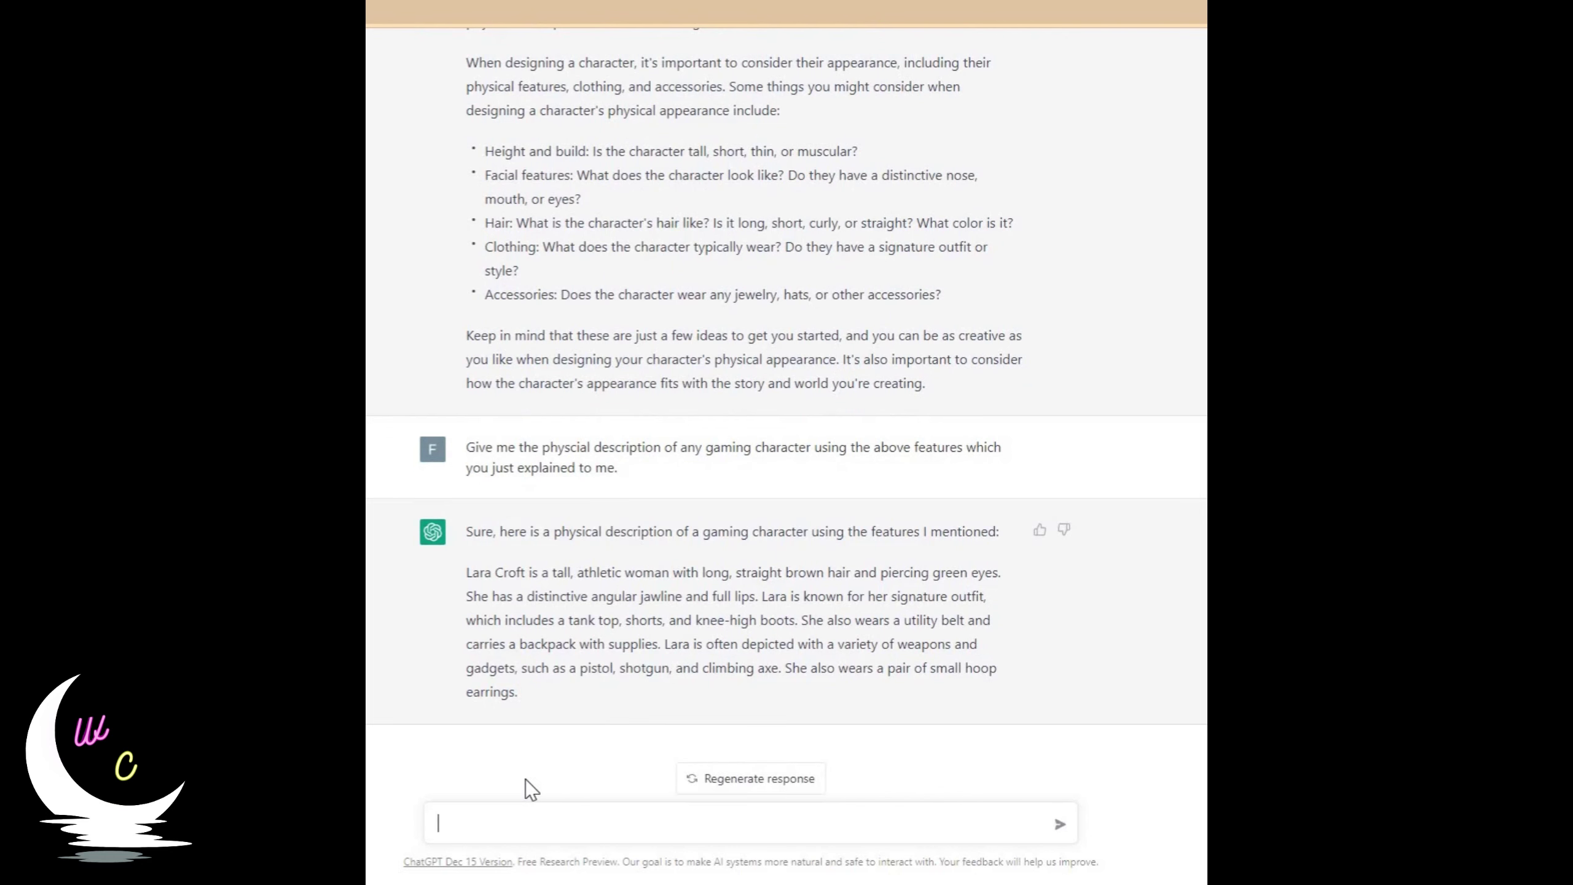
# Copy the Lara Croft description paragraph from ChatGPT
pyautogui.tripleClick(497, 607)
pyautogui.rightClick(498, 606)
pyautogui.click(514, 615)
# Run /imagine with the Lara Croft description and view the grid and upscaled portrait enlarged
pyautogui.click(398, 636)
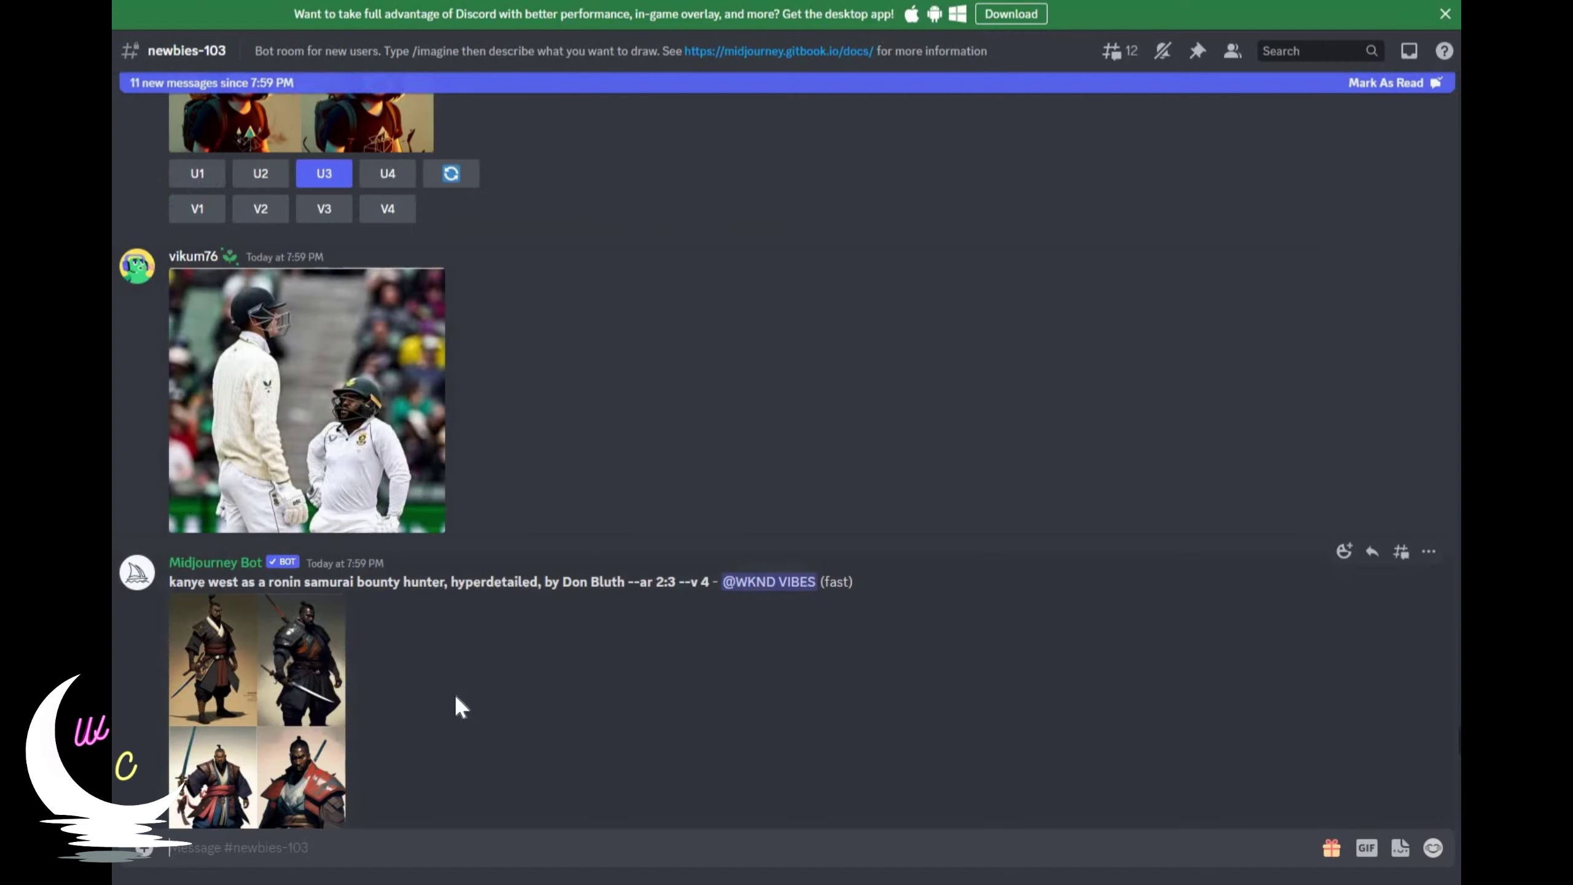
pyautogui.scroll(-10, 455, 693)
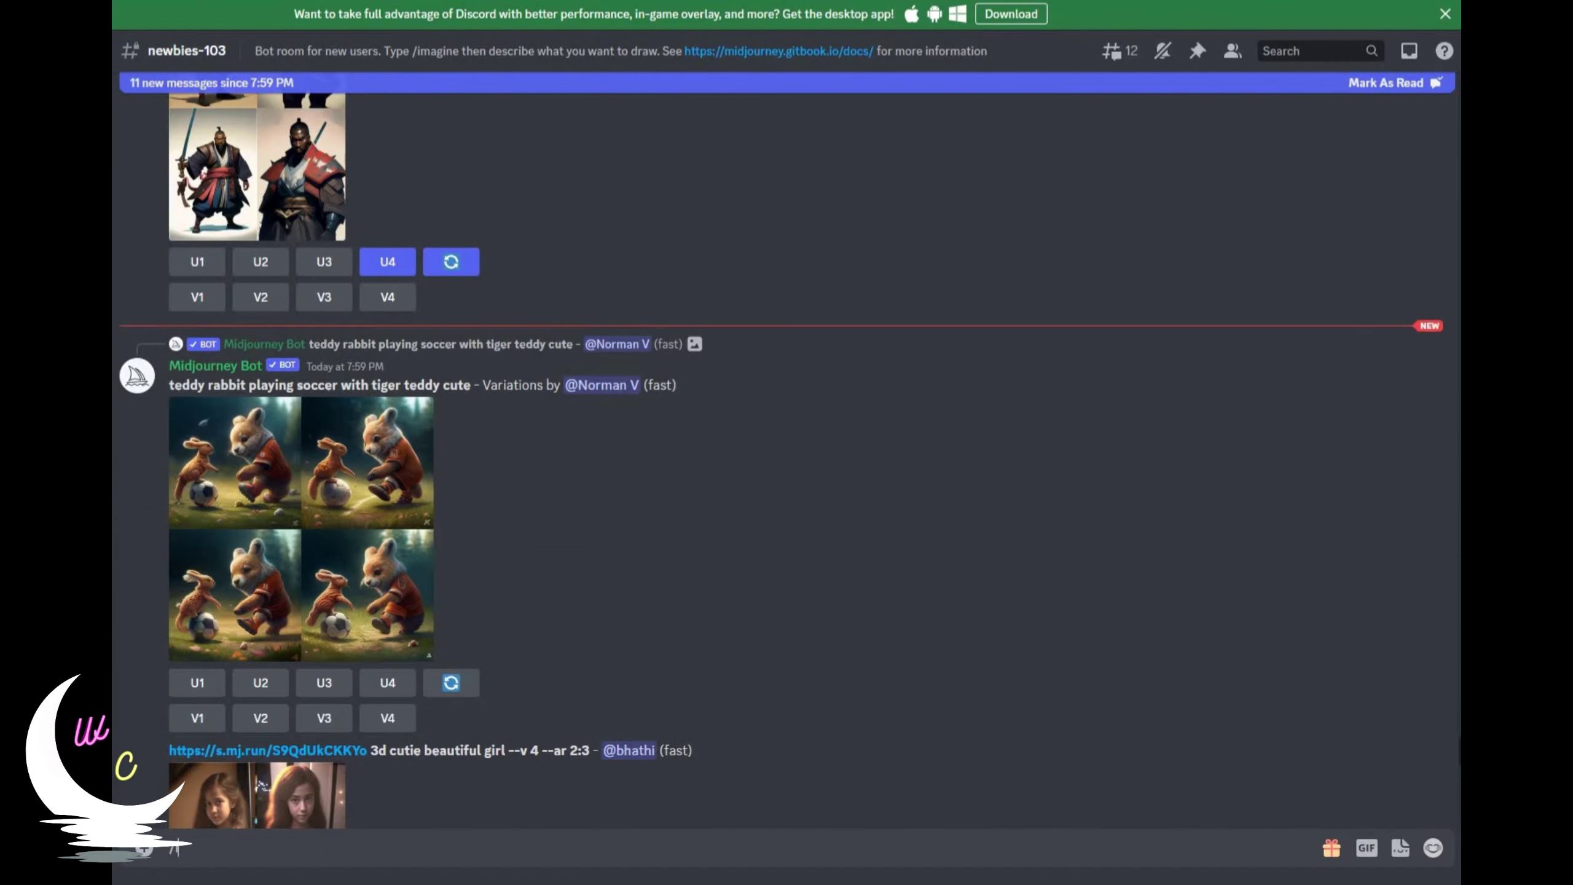
pyautogui.write('imagine')
pyautogui.press('Tab')
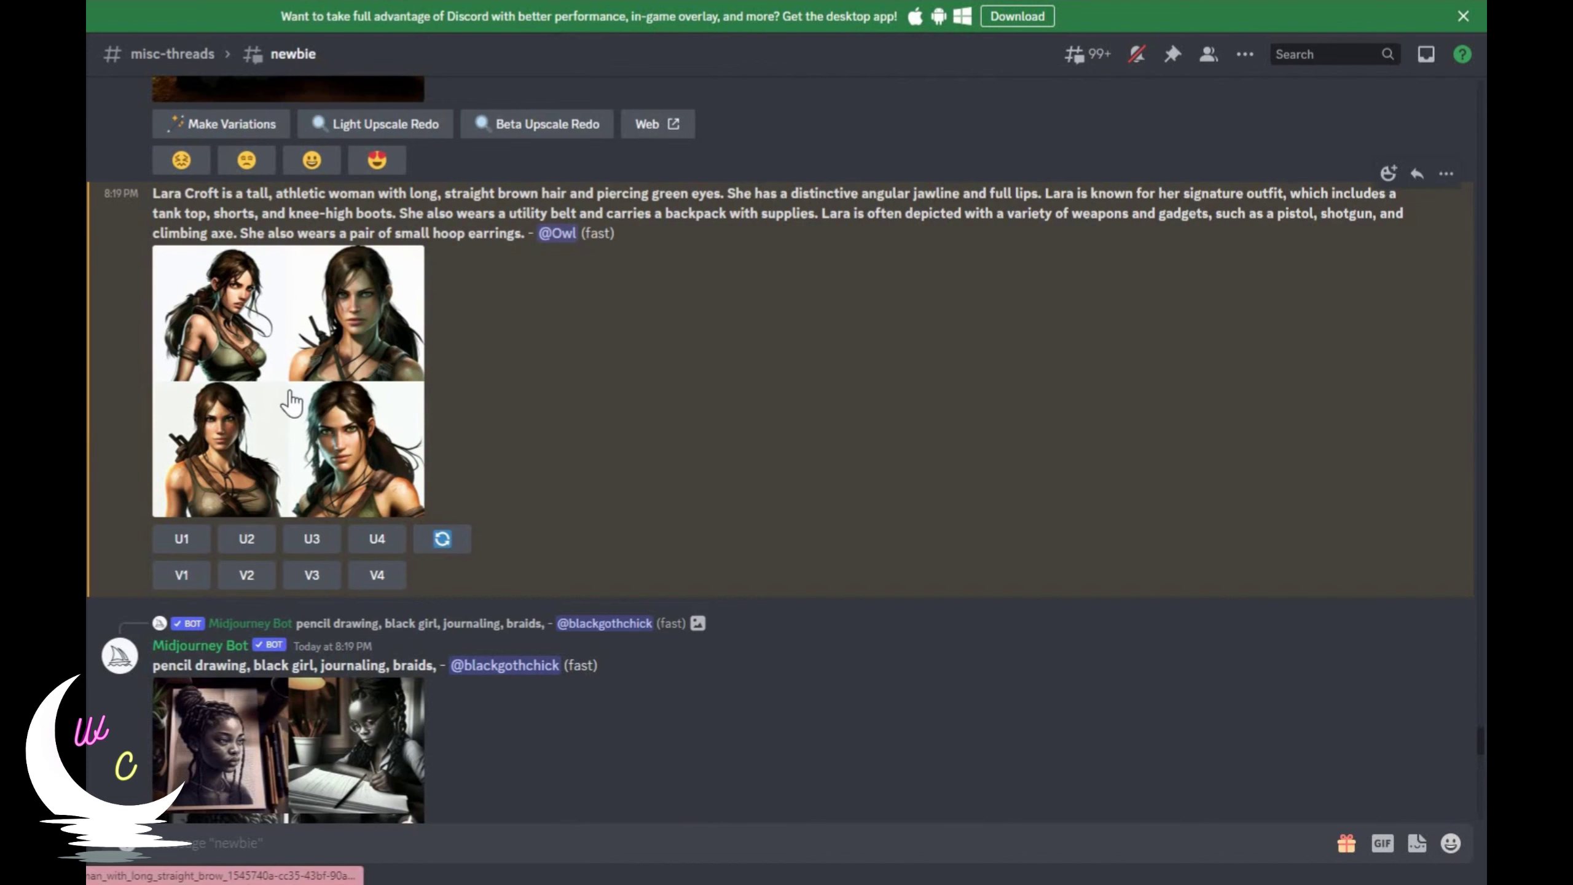
pyautogui.click(294, 389)
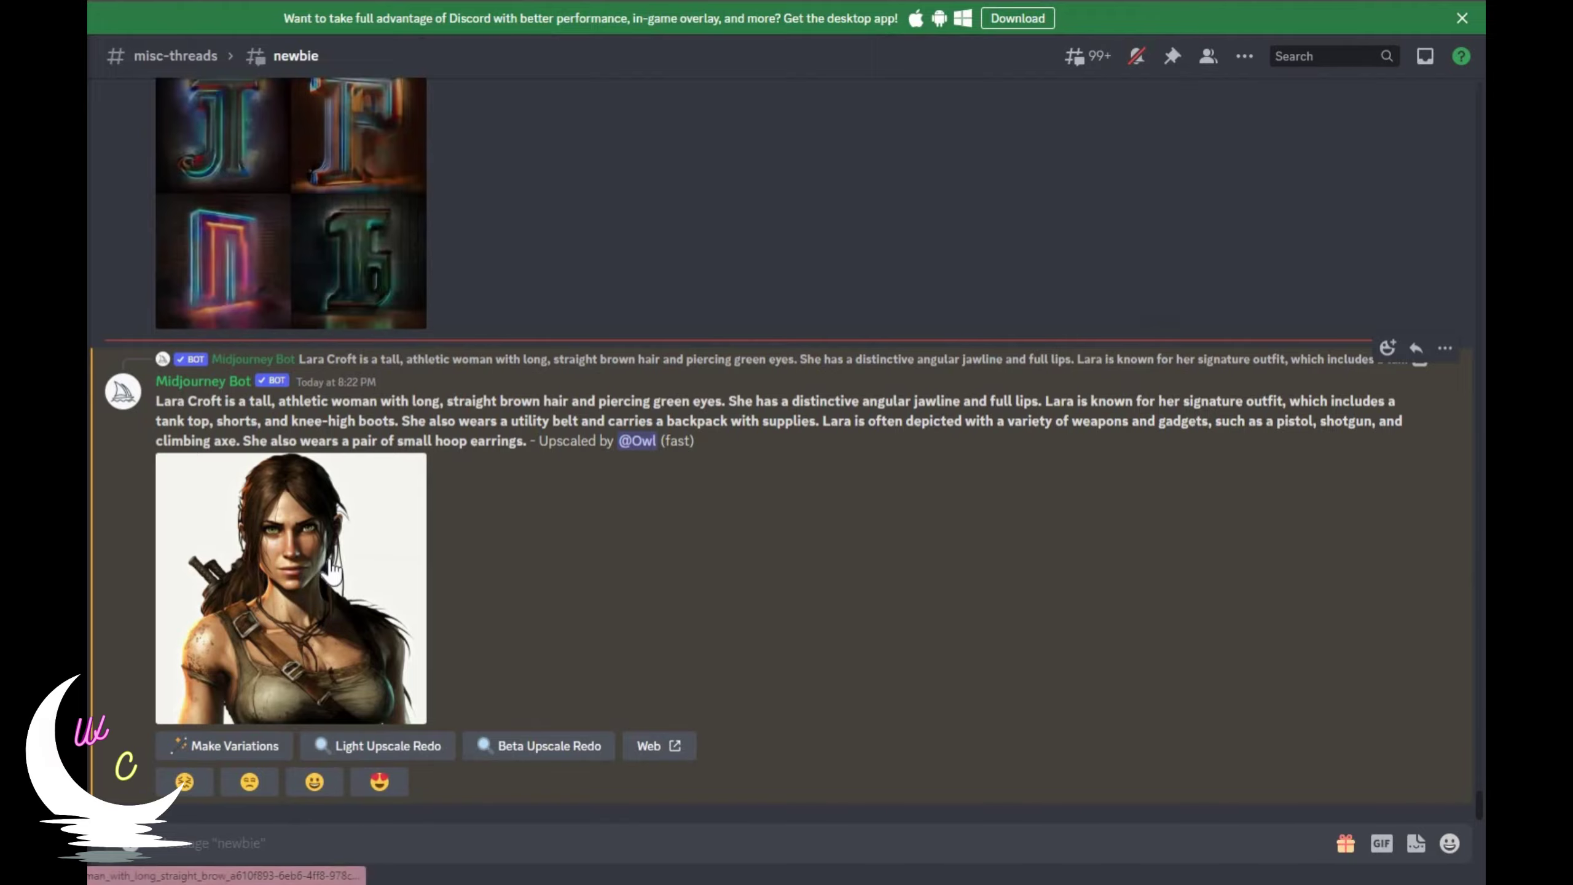
pyautogui.click(288, 589)
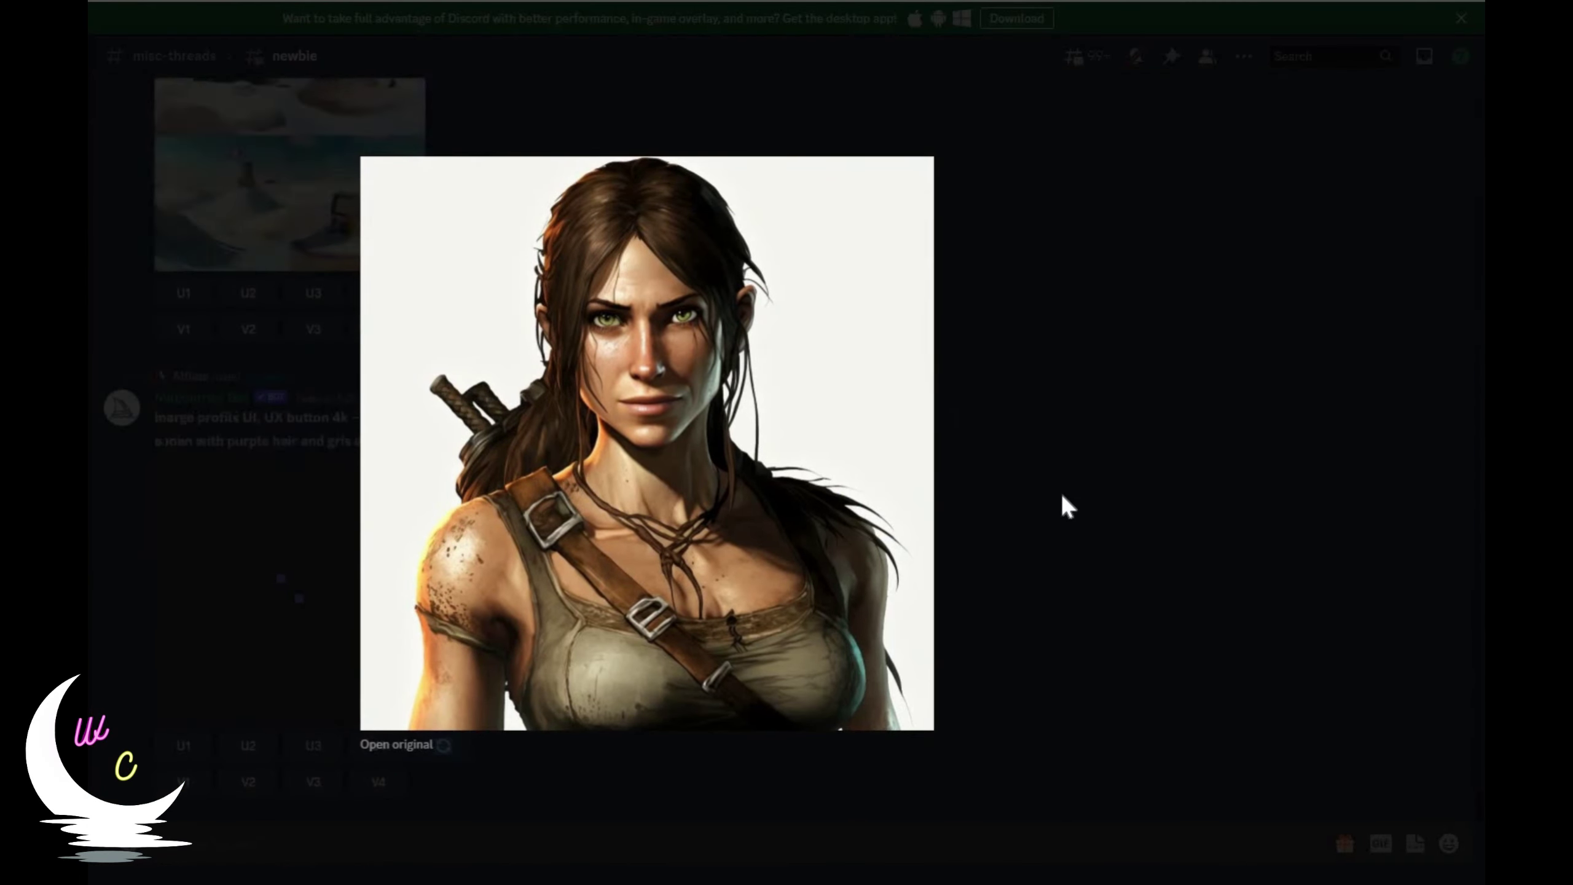